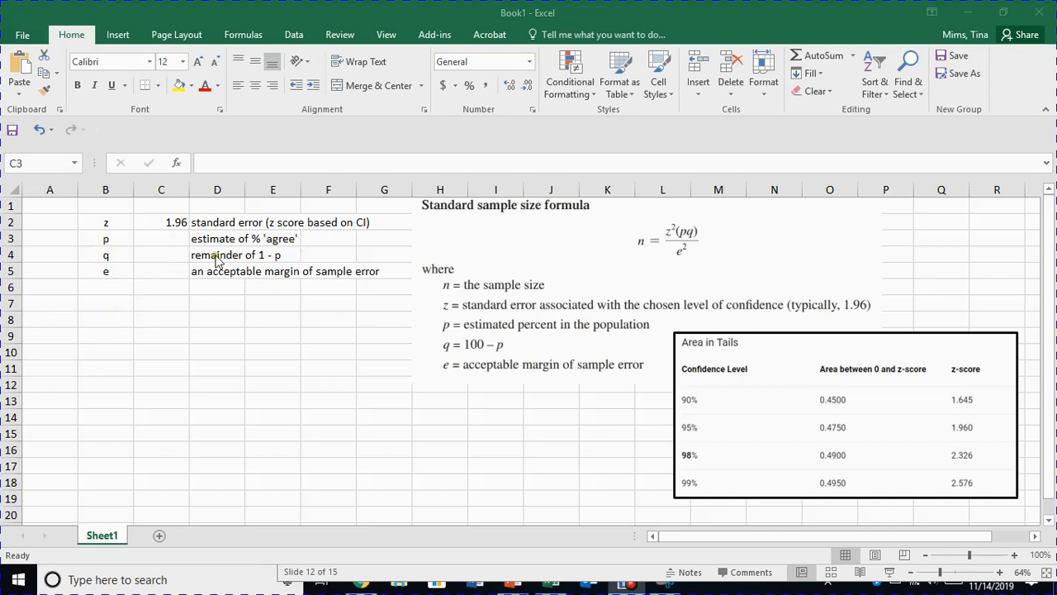
Enter .50 in cell C3 as the estimated proportion p.
{"action": "left_click", "coordinate": [178, 230]}
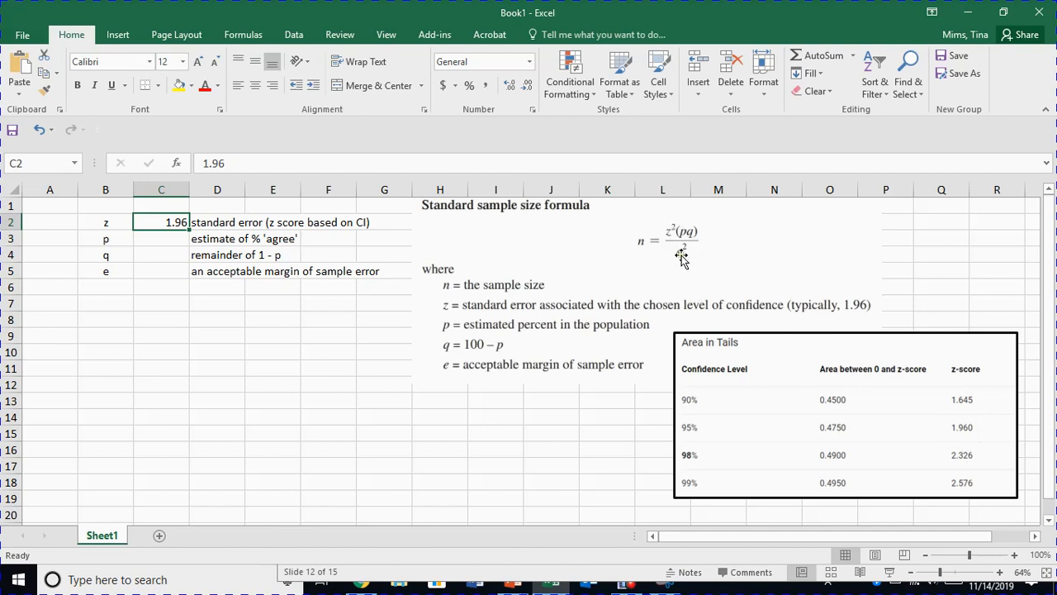
{"action": "left_click", "coordinate": [163, 241]}
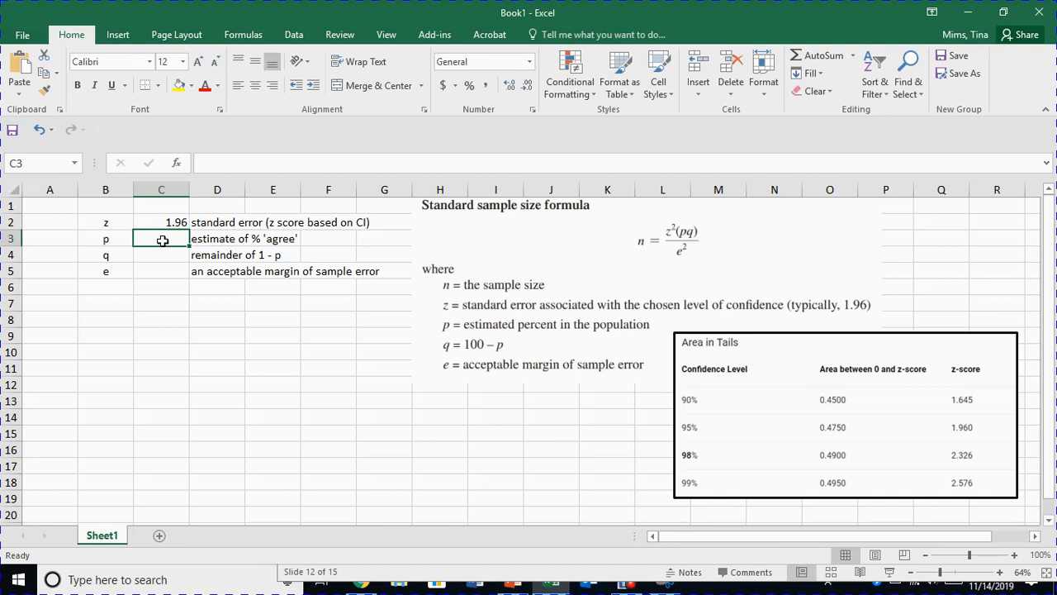
{"action": "type", "text": ".50"}
{"action": "key", "text": "Return"}
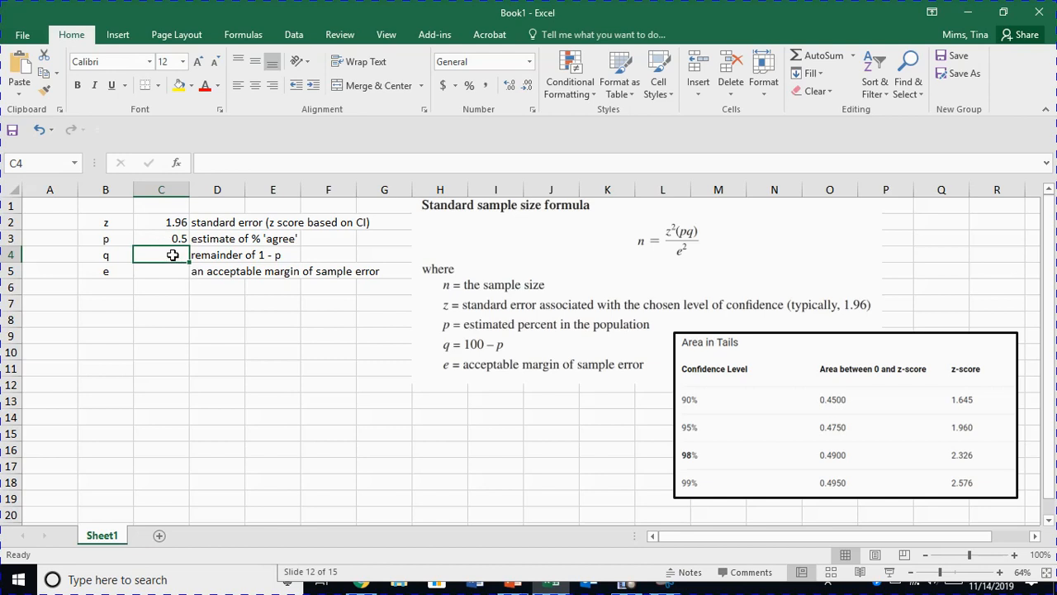
Calculate q in cell C4 with the formula =1.0-C3.
{"action": "type", "text": "="}
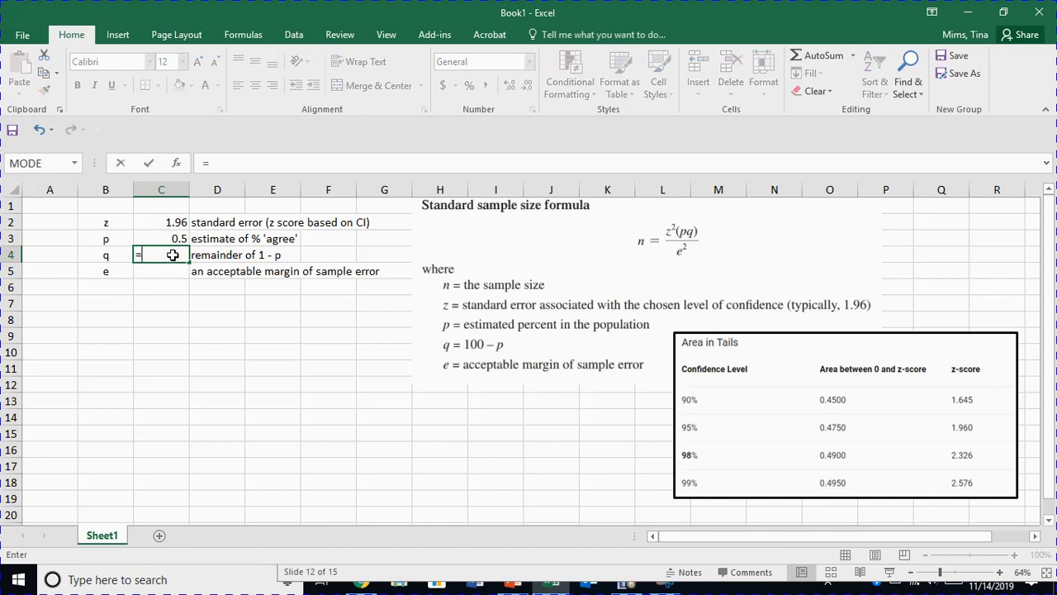
{"action": "type", "text": "1.0-"}
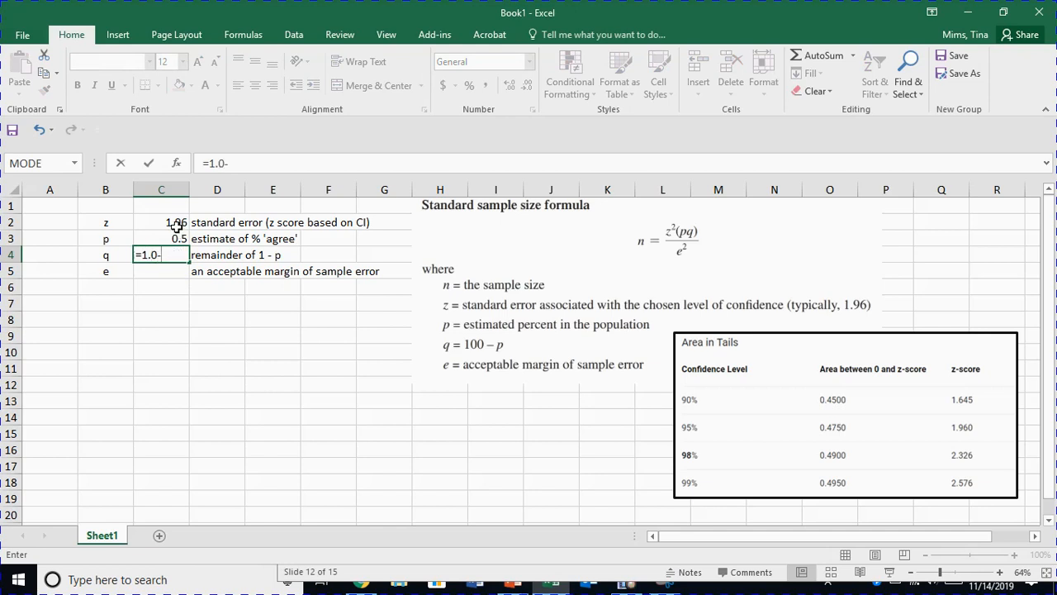
{"action": "left_click", "coordinate": [176, 238]}
{"action": "key", "text": "Return"}
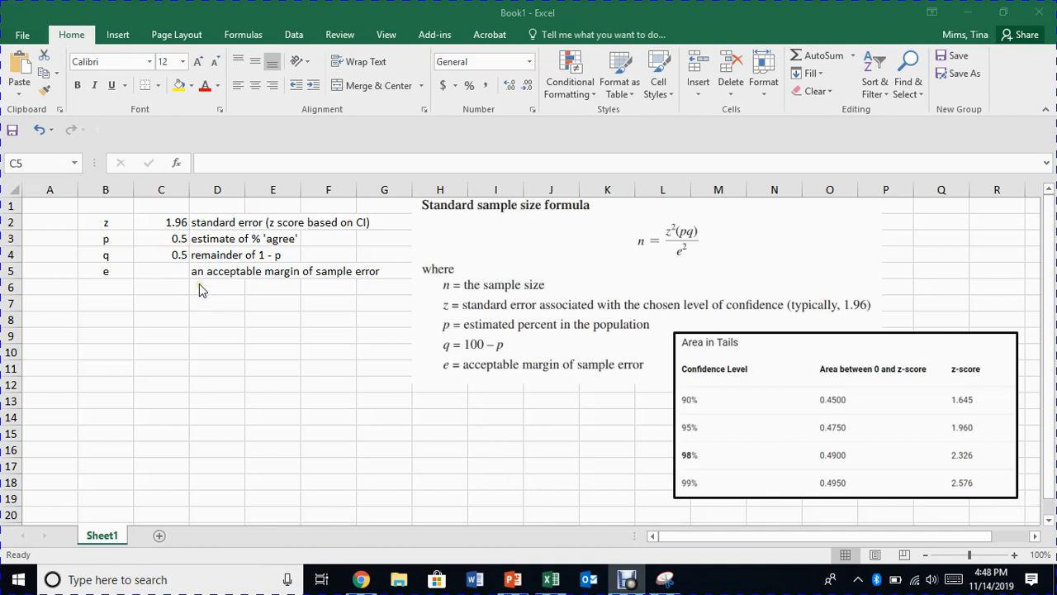
Enter .05 as the margin of error e in cell C5 and format it as a percentage.
{"action": "left_click", "coordinate": [176, 269]}
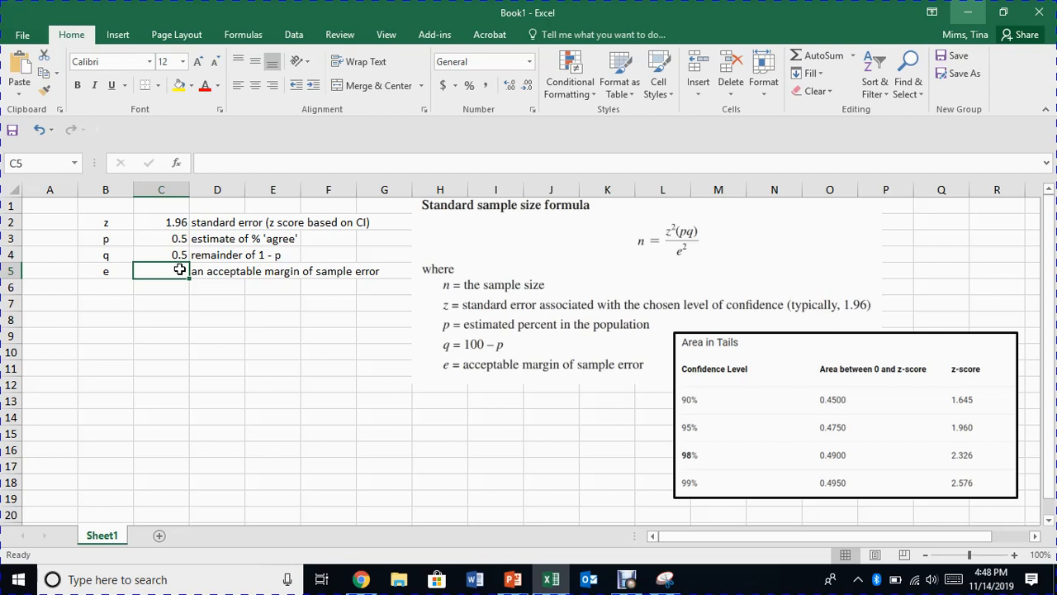
{"action": "type", "text": ".05"}
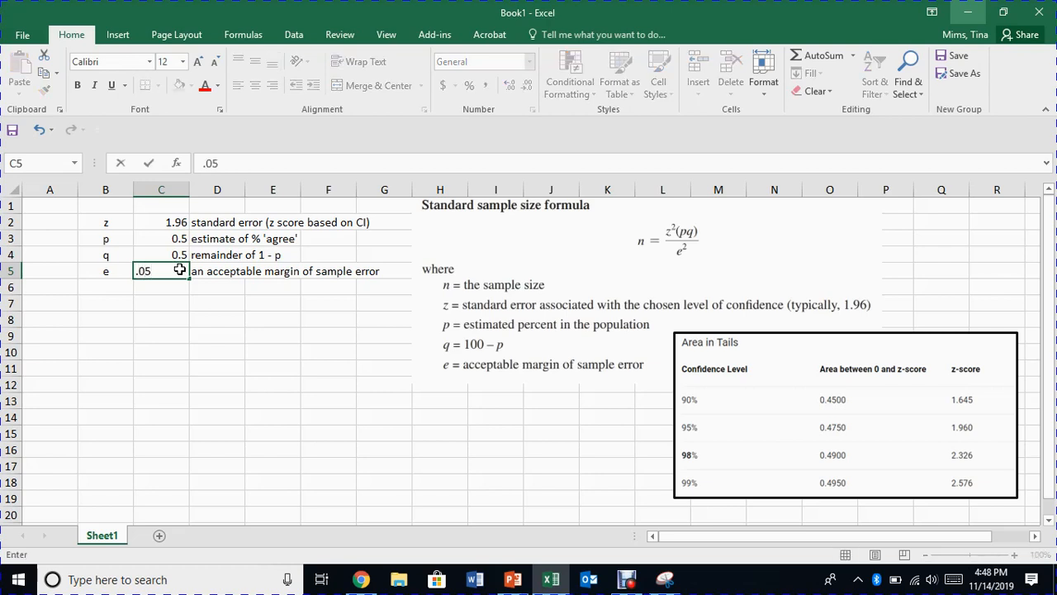
{"action": "key", "text": "Return"}
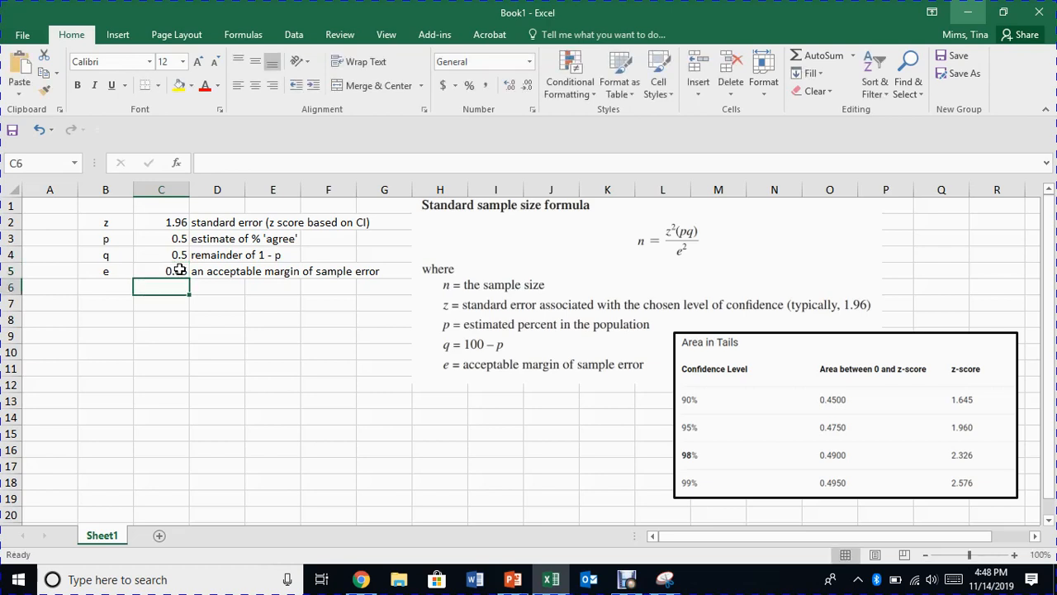
{"action": "left_click", "coordinate": [183, 271]}
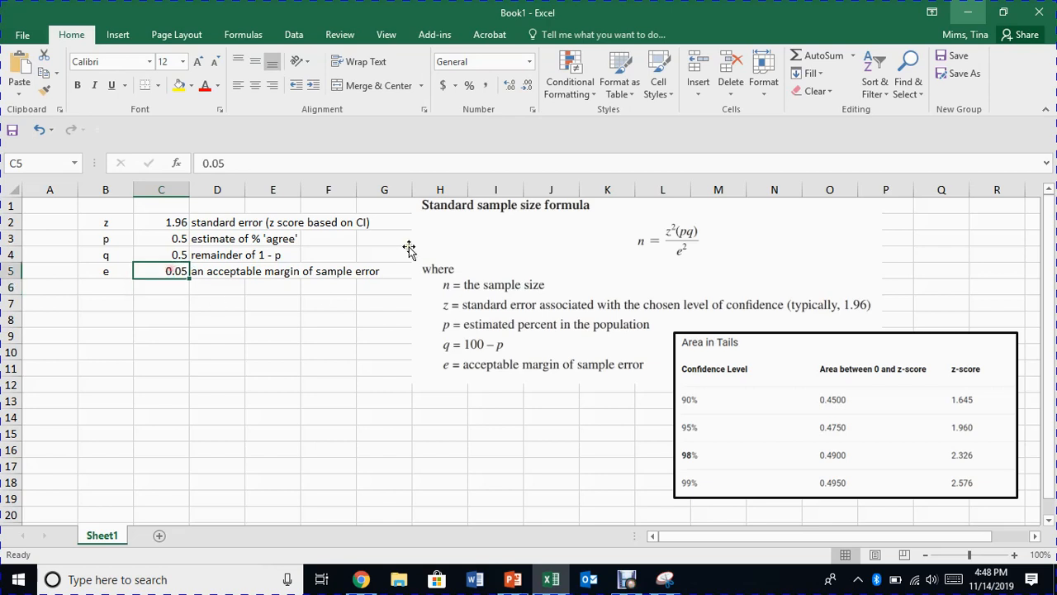
{"action": "left_click", "coordinate": [468, 86]}
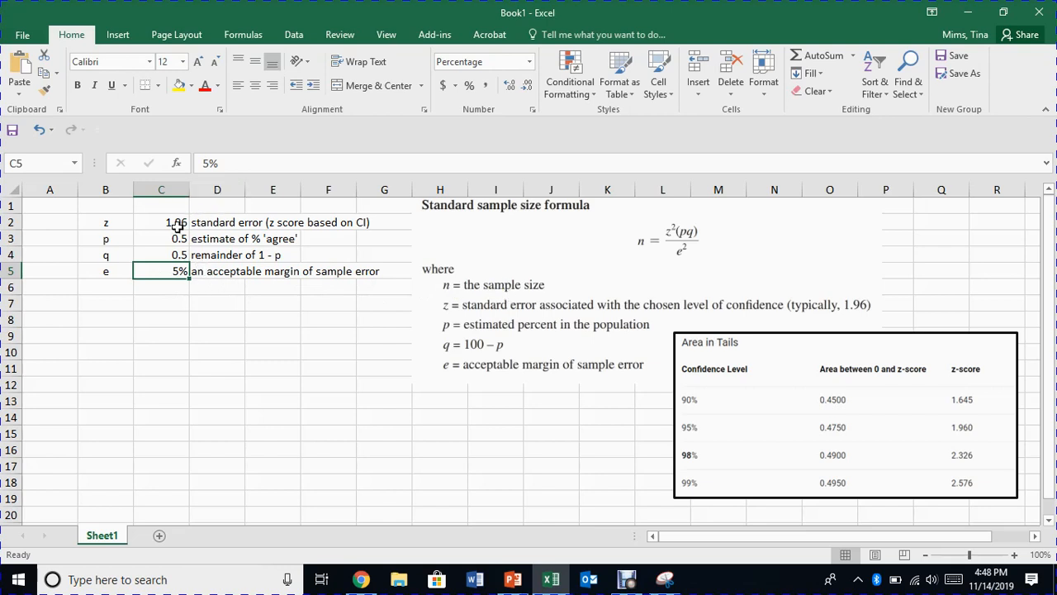
Label cell B7 as z^2 and calculate the squared z score in C7 with =C2^2.
{"action": "left_click", "coordinate": [123, 301]}
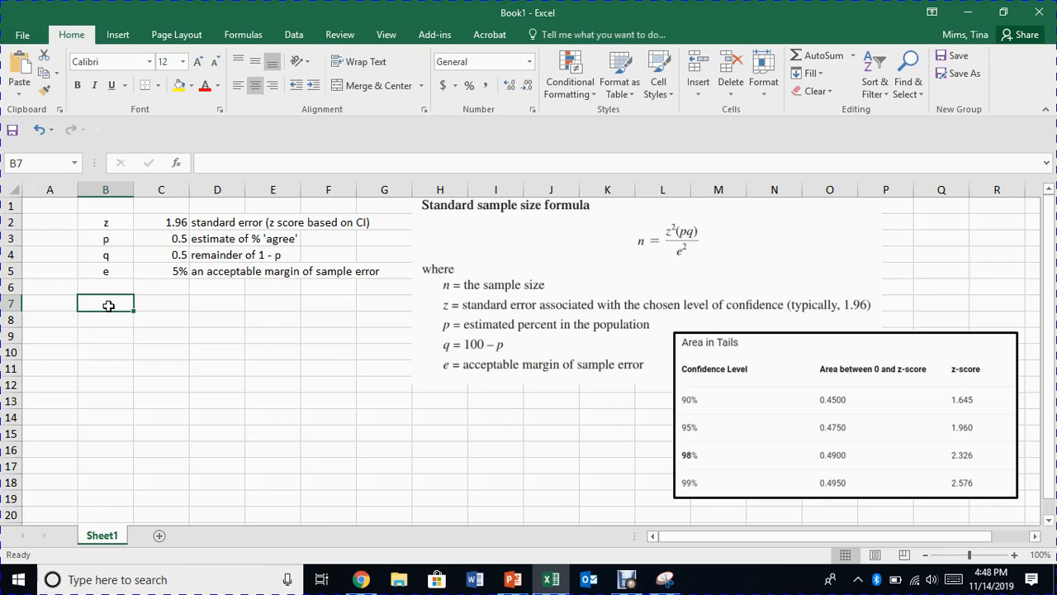
{"action": "type", "text": "'z^"}
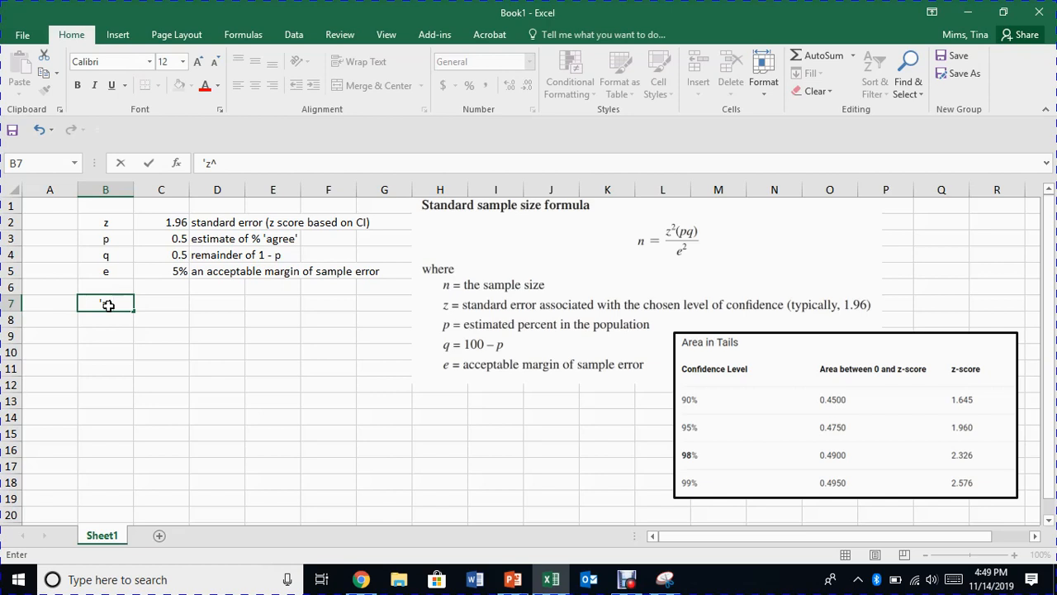
{"action": "type", "text": "2"}
{"action": "left_click", "coordinate": [161, 306]}
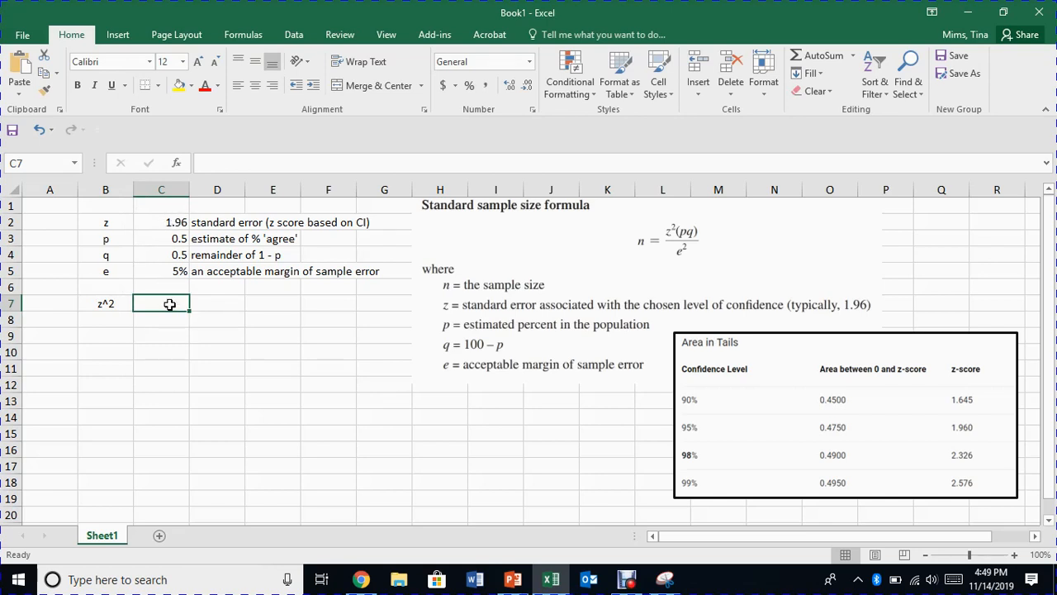
{"action": "type", "text": "="}
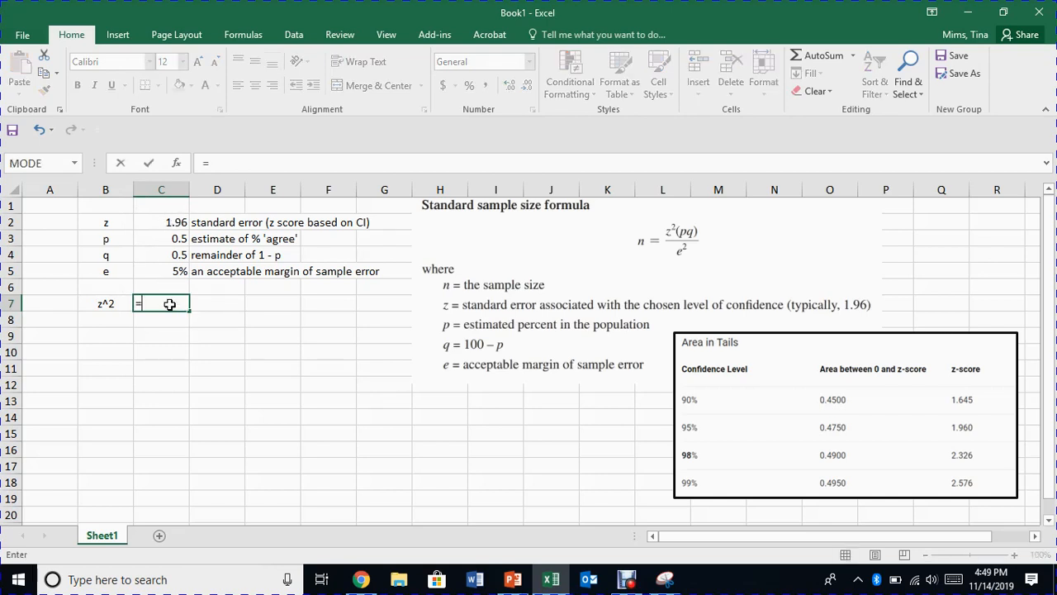
{"action": "left_click", "coordinate": [157, 222]}
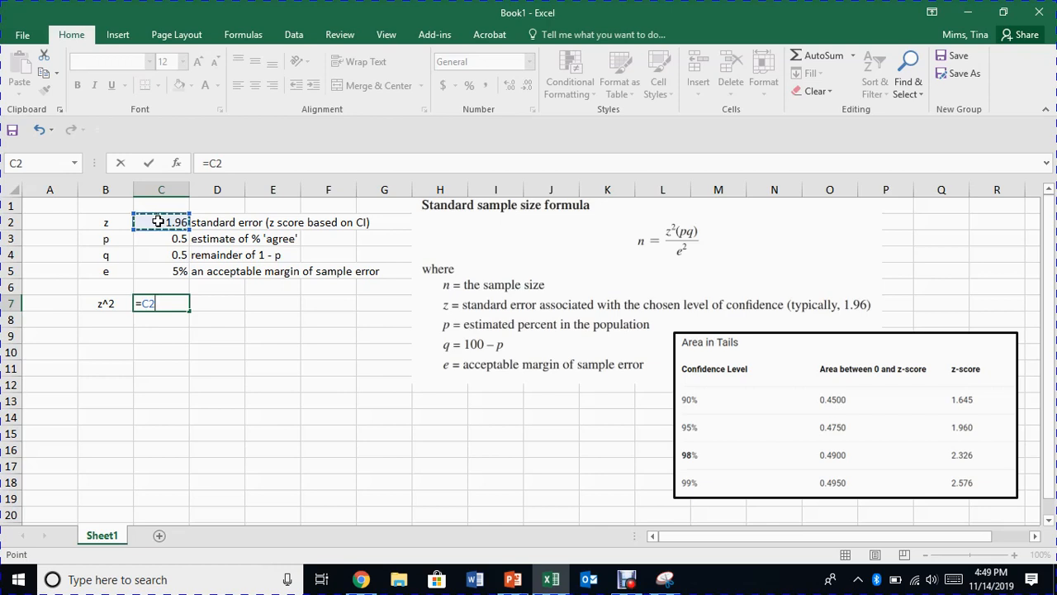
{"action": "type", "text": "^"}
{"action": "type", "text": "2"}
{"action": "key", "text": "Return"}
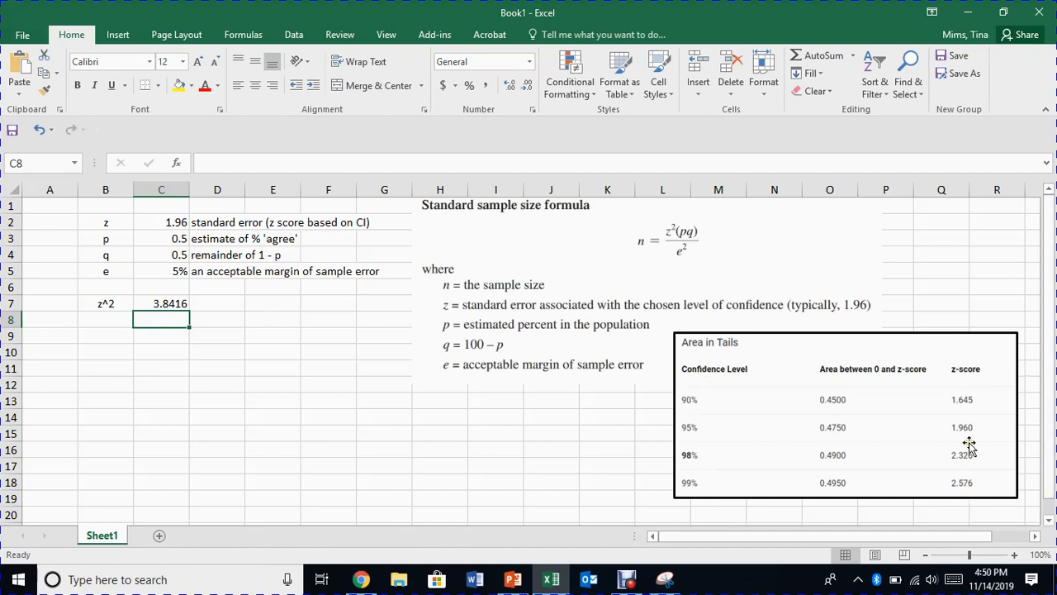
Label cell B8 as p*q and calculate the product in C8 with =C3*C4.
{"action": "left_click", "coordinate": [107, 320]}
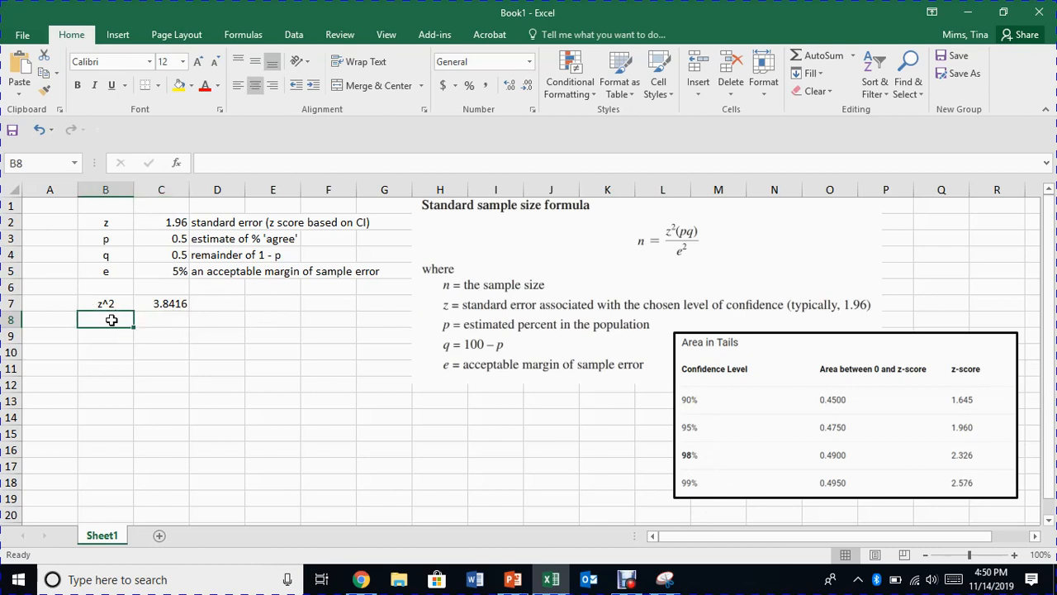
{"action": "type", "text": "'"}
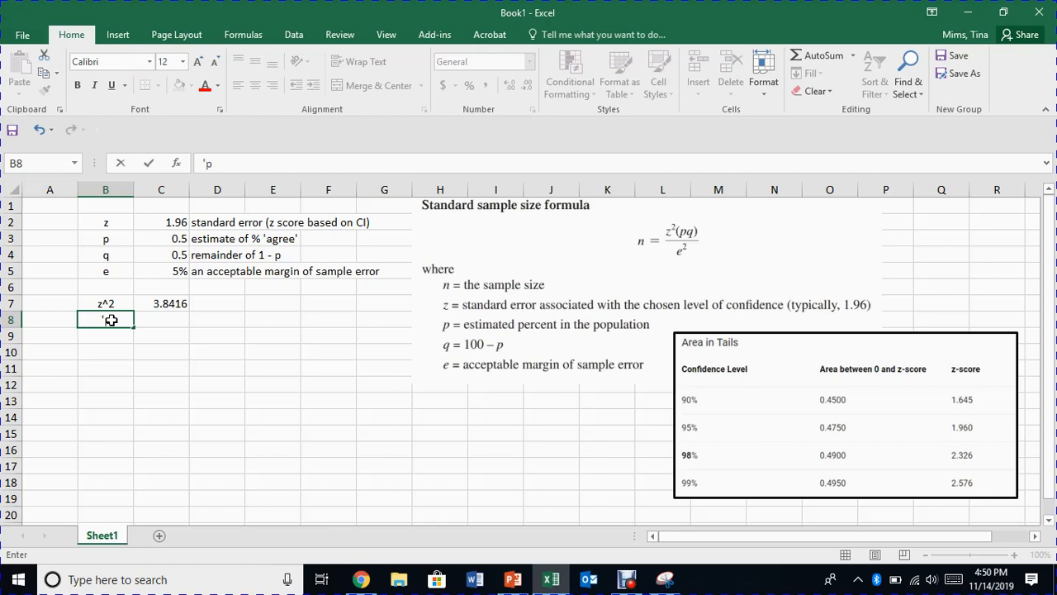
{"action": "type", "text": "p*q"}
{"action": "left_click", "coordinate": [163, 321]}
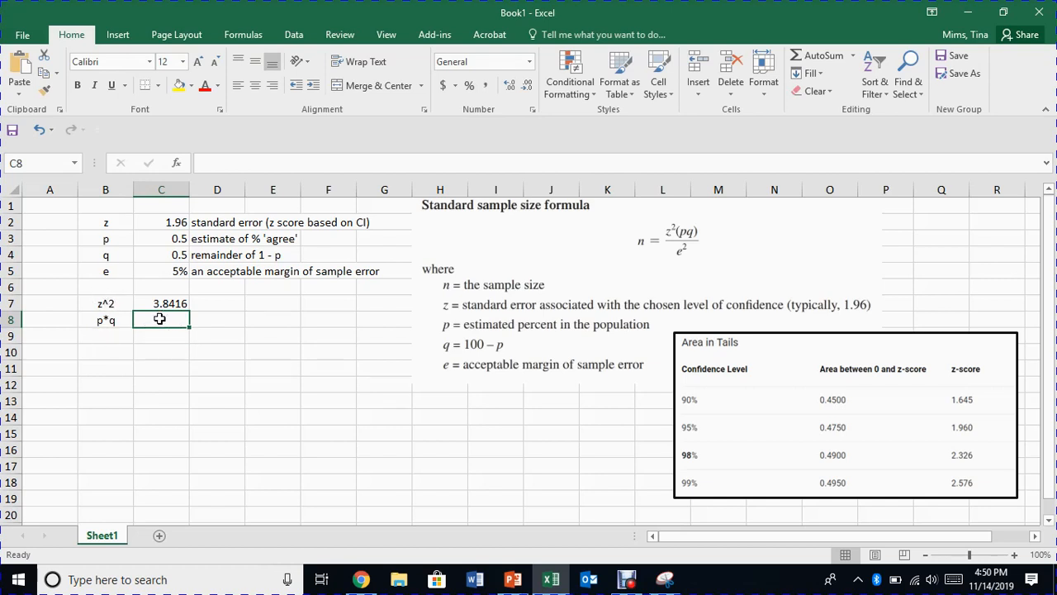
{"action": "type", "text": "="}
{"action": "left_click", "coordinate": [158, 239]}
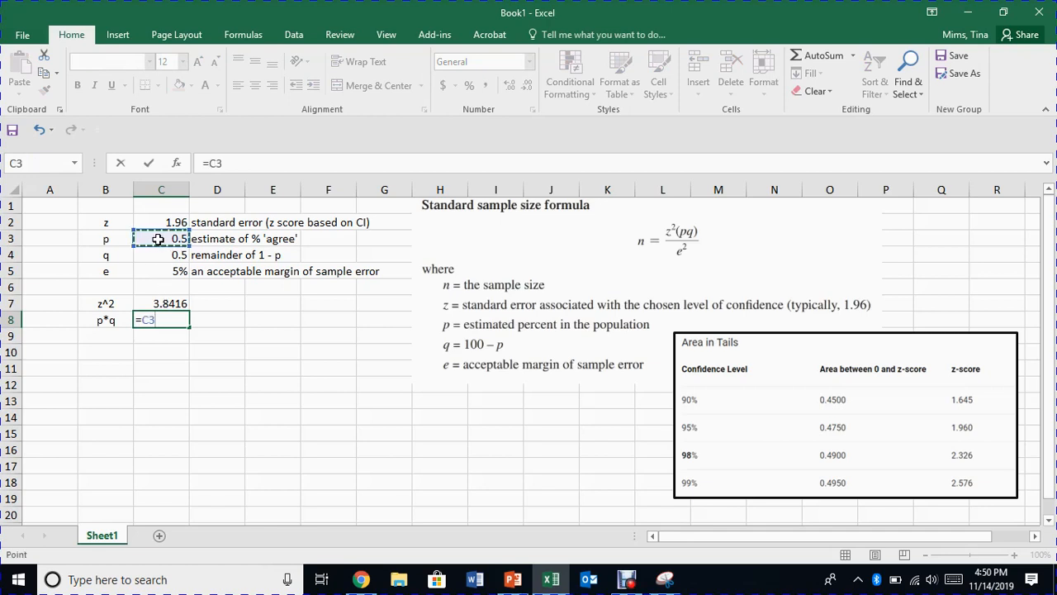
{"action": "type", "text": "*"}
{"action": "left_click", "coordinate": [158, 255]}
{"action": "key", "text": "Return"}
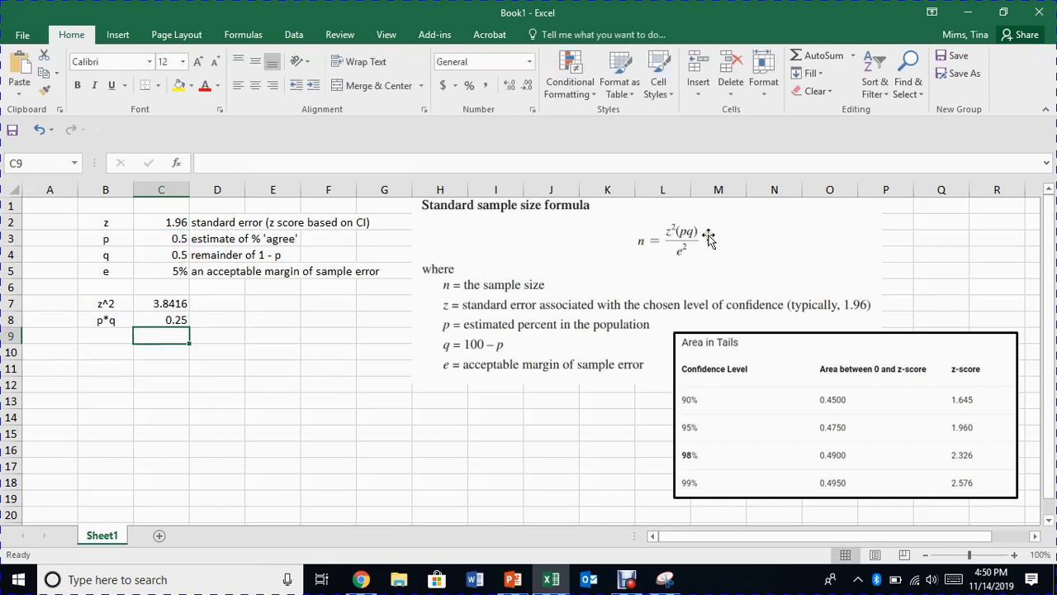
Label cell B10 as z^2(p*q) for the numerator of the sample size formula.
{"action": "left_click", "coordinate": [107, 352]}
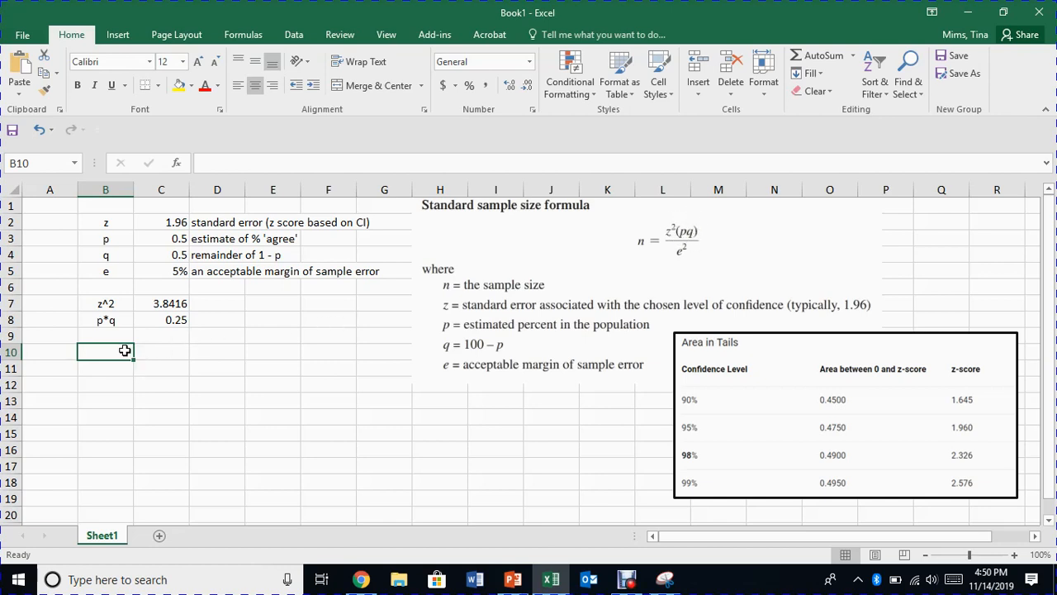
{"action": "type", "text": "'"}
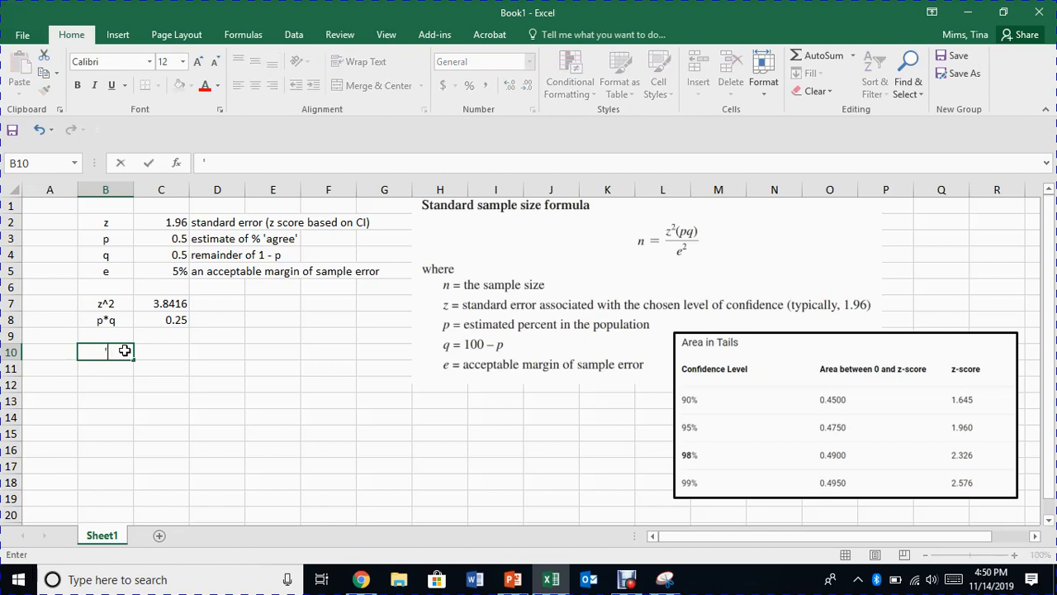
{"action": "type", "text": "z^2(p*q)"}
Calculate the numerator in cell C10 with the formula =C7*C8.
{"action": "left_click", "coordinate": [151, 350]}
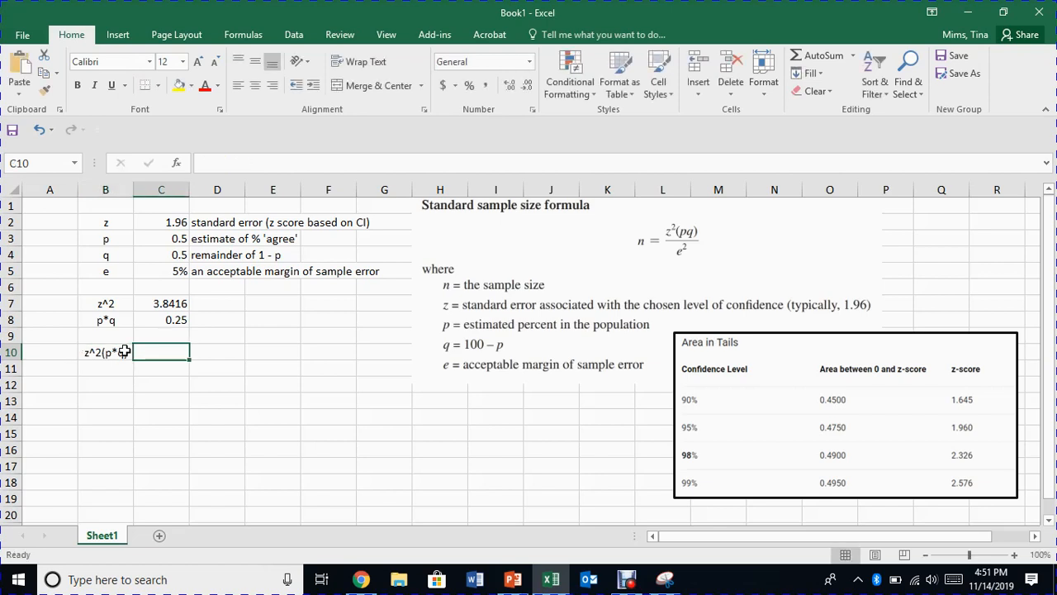
{"action": "type", "text": "="}
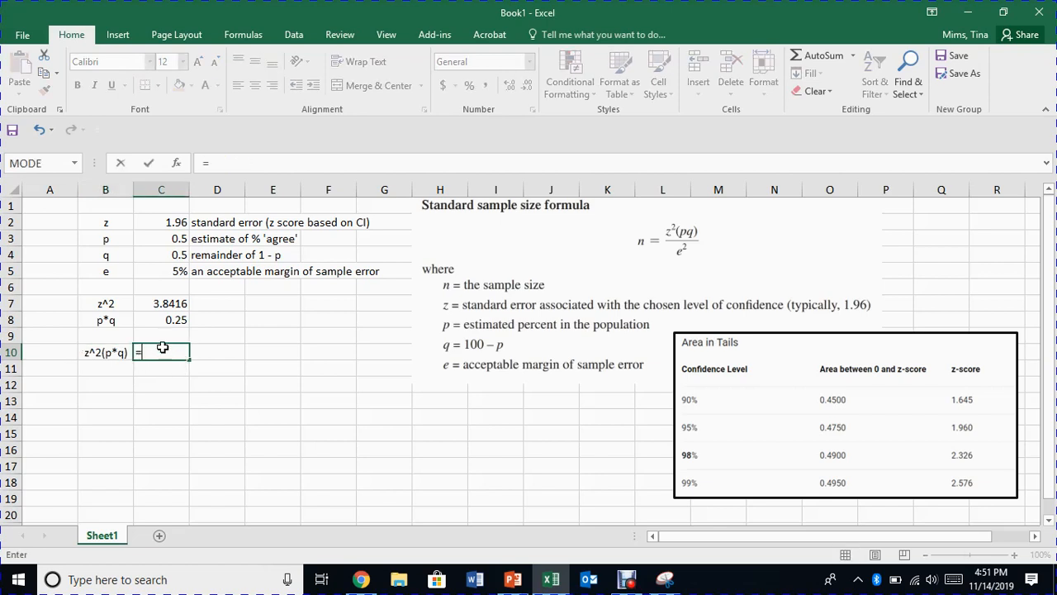
{"action": "left_click", "coordinate": [165, 303]}
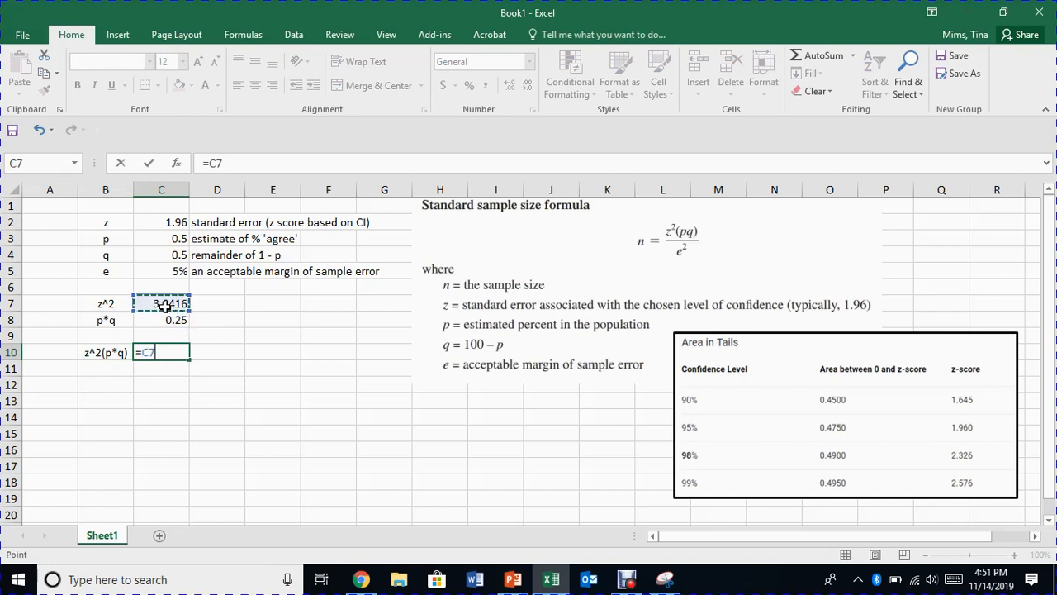
{"action": "type", "text": "*"}
{"action": "left_click", "coordinate": [162, 320]}
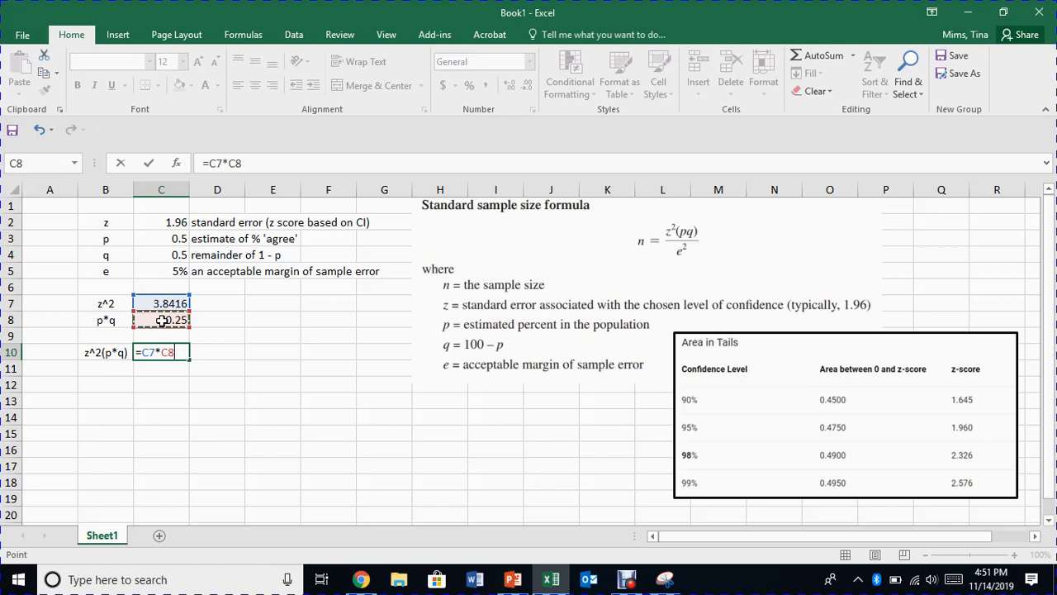
{"action": "key", "text": "Return"}
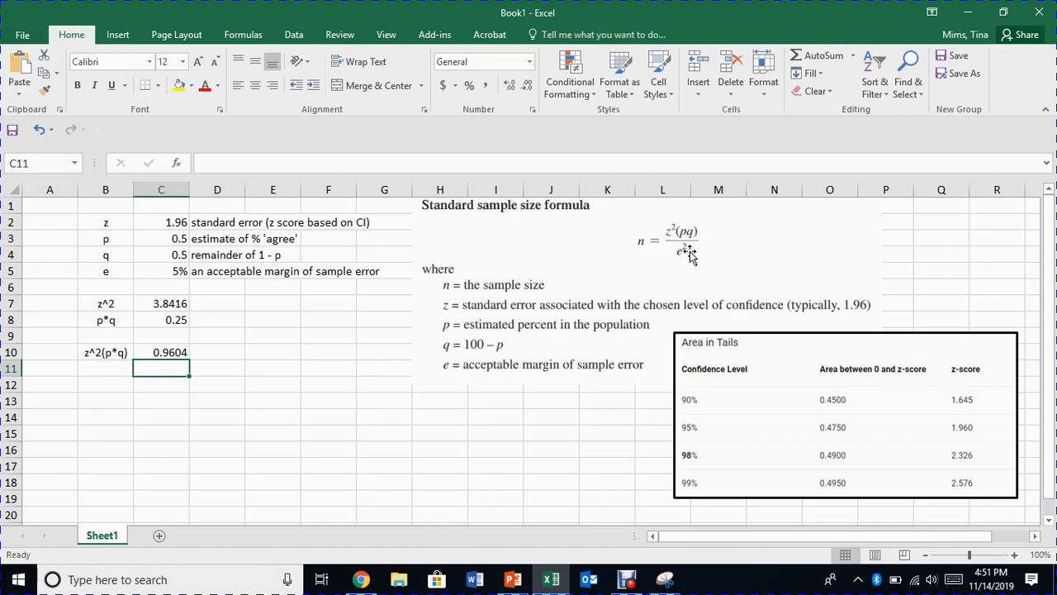
Label cell B12 as e^2 and calculate the squared margin of error in C12 with =C5^2.
{"action": "left_click", "coordinate": [107, 385]}
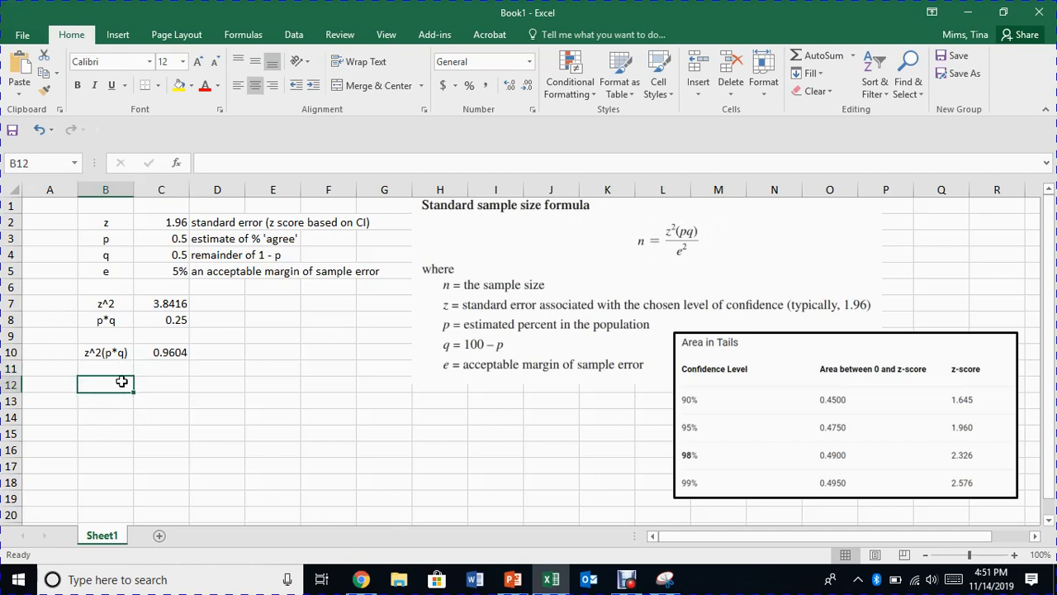
{"action": "type", "text": "'e"}
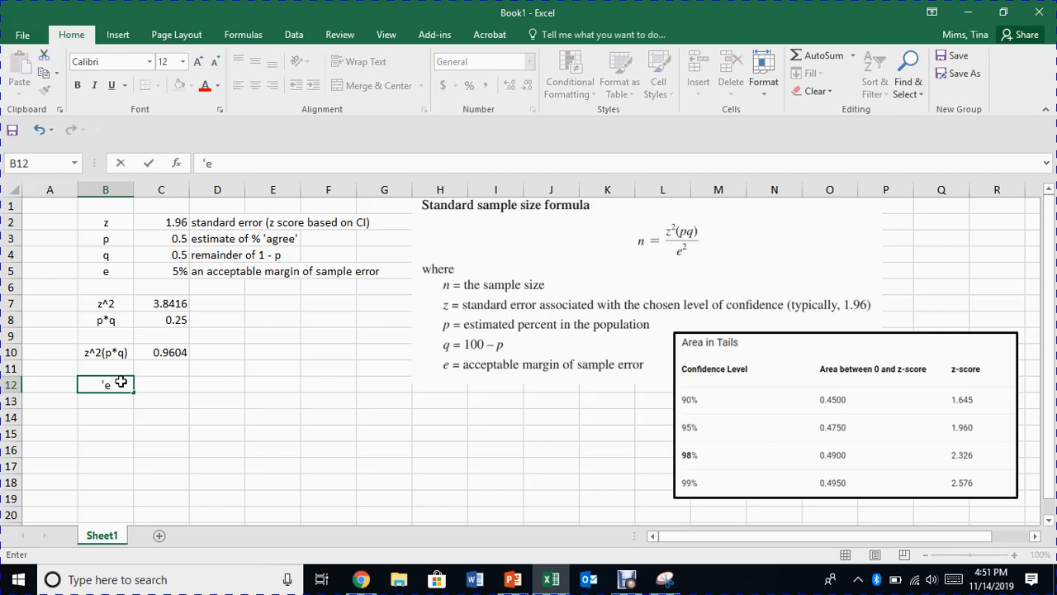
{"action": "type", "text": "^2"}
{"action": "key", "text": "Tab"}
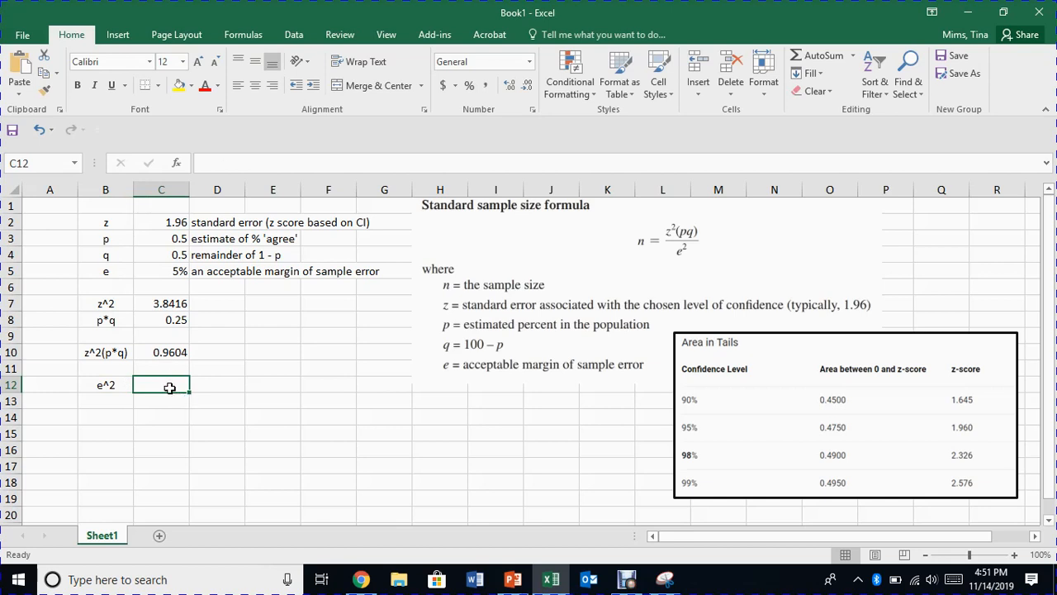
{"action": "type", "text": "="}
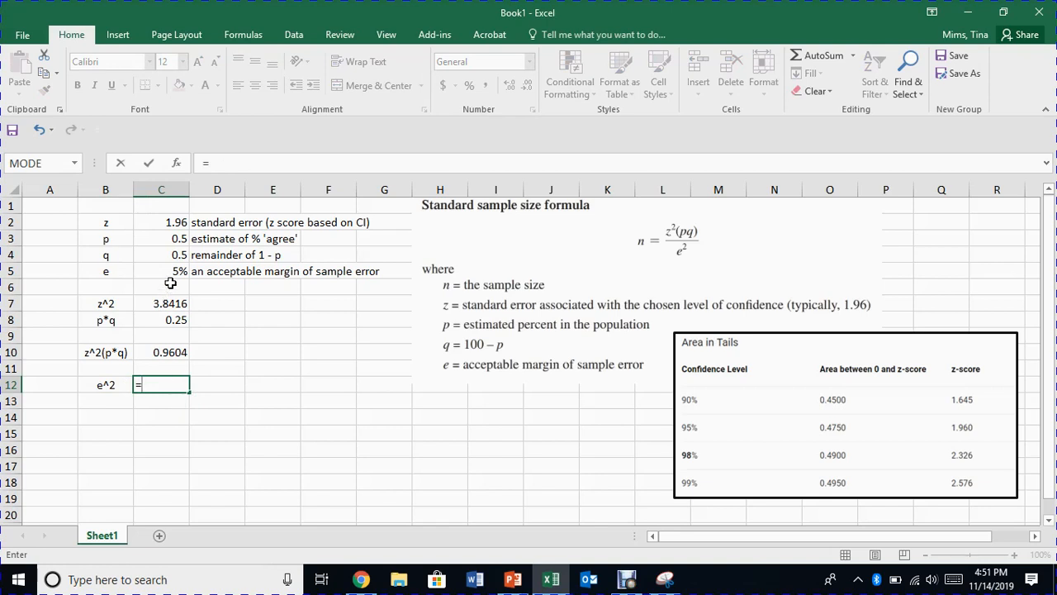
{"action": "left_click", "coordinate": [171, 272]}
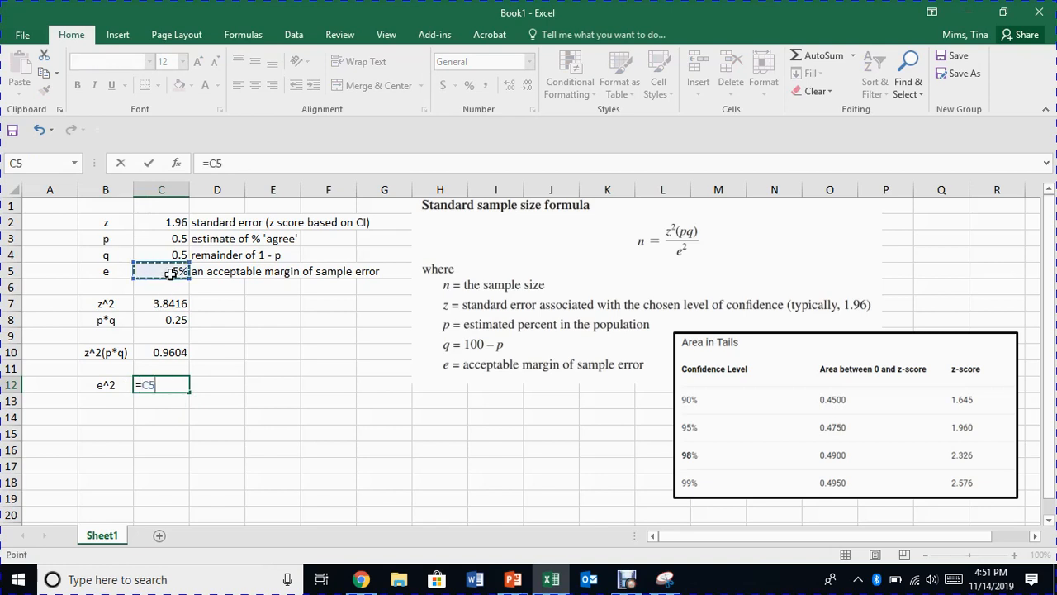
{"action": "type", "text": "^2"}
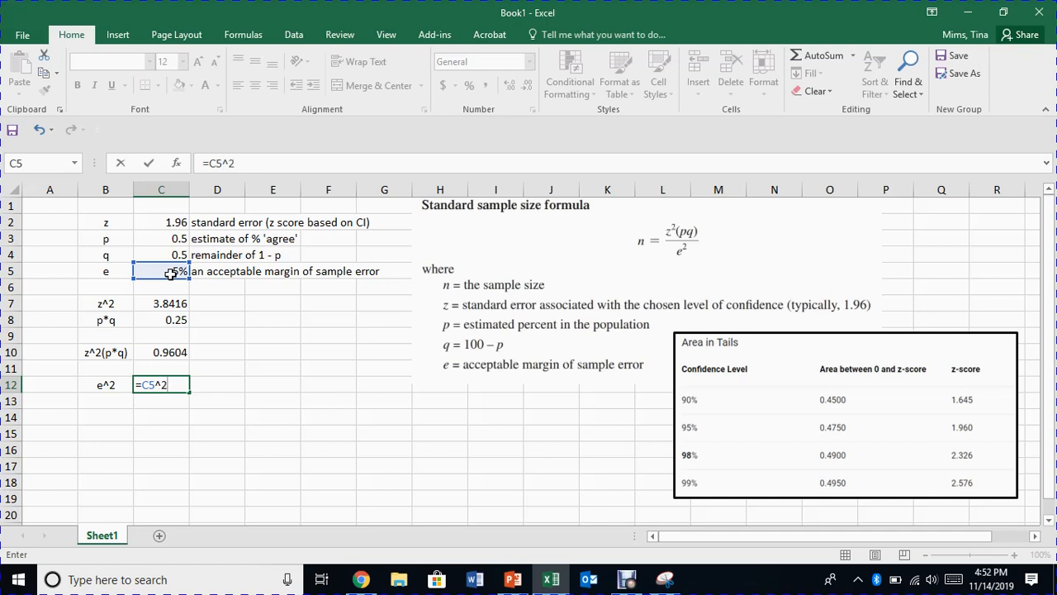
{"action": "key", "text": "Return"}
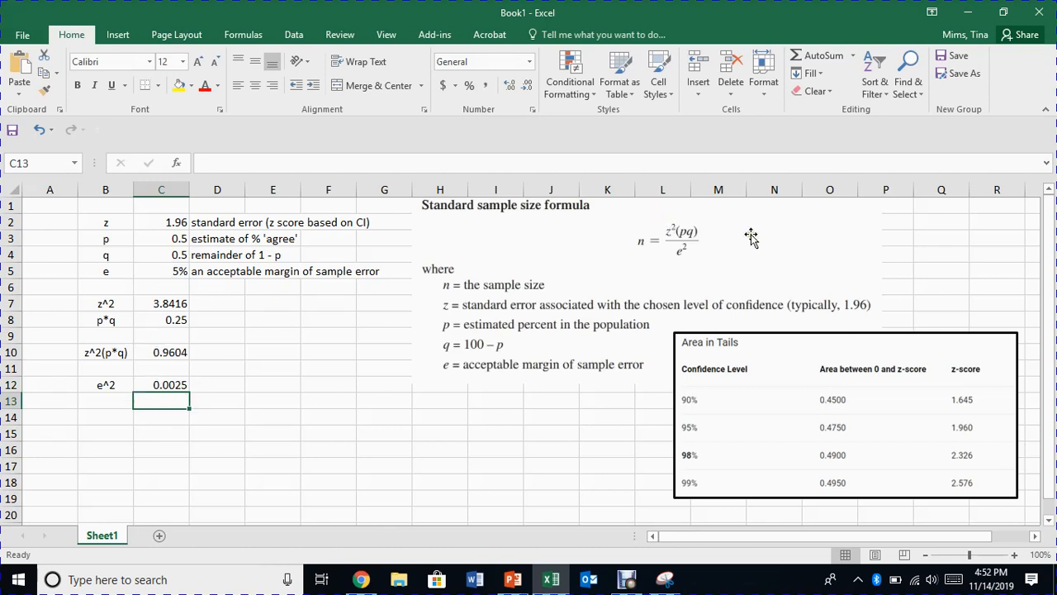
Label cell B14 as n and calculate the sample size in C14 with =C10/C12.
{"action": "left_click", "coordinate": [106, 418]}
{"action": "type", "text": "n"}
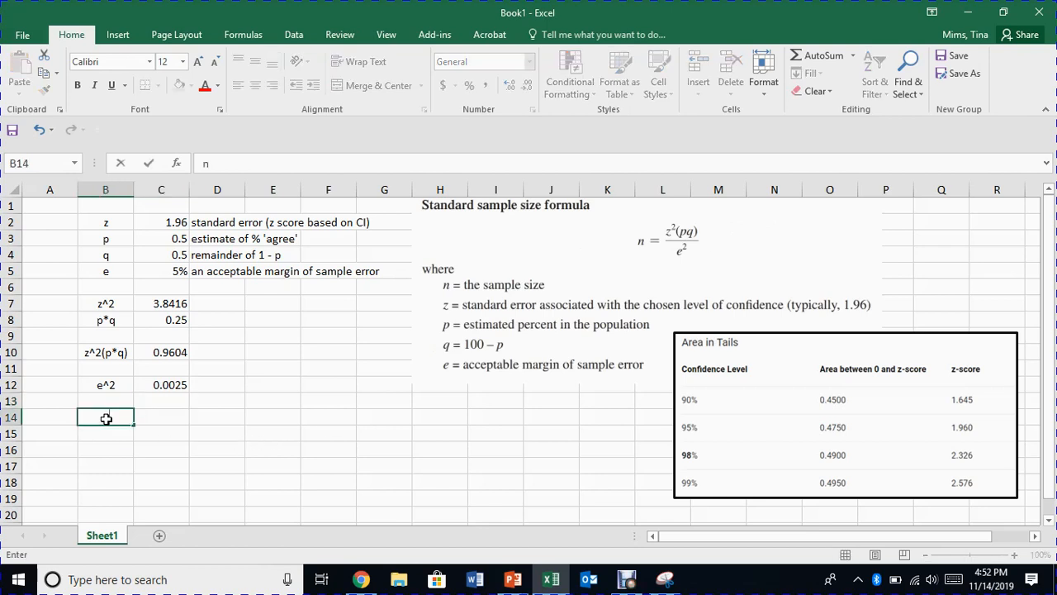
{"action": "left_click", "coordinate": [179, 414]}
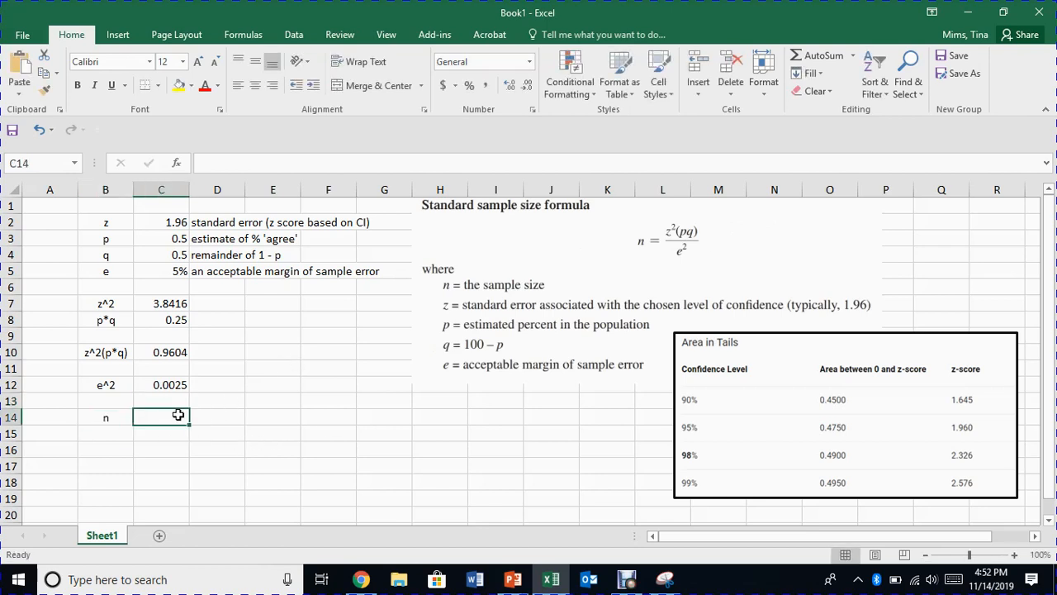
{"action": "type", "text": "="}
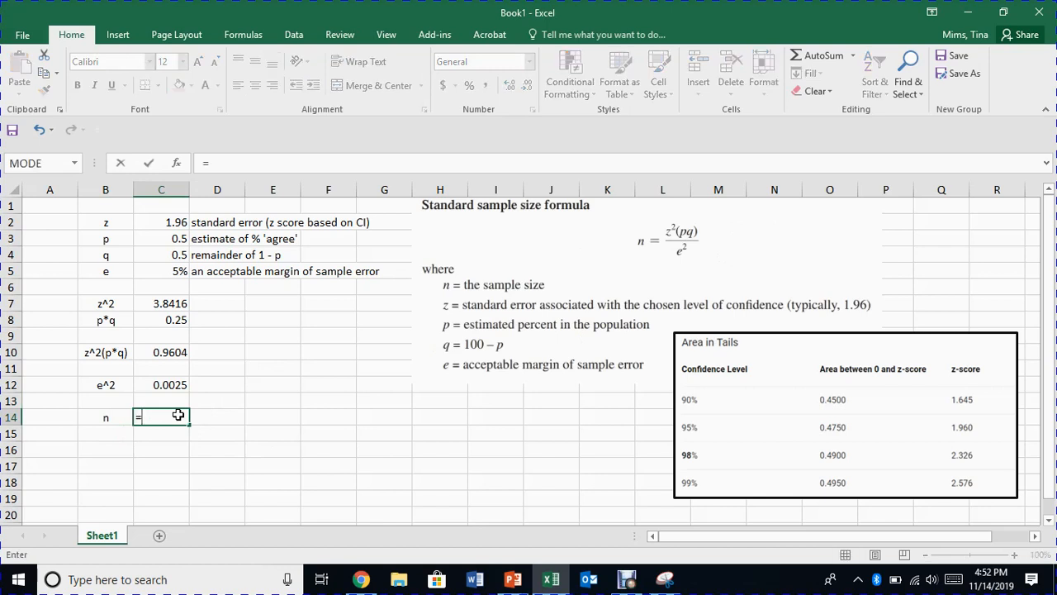
{"action": "left_click", "coordinate": [156, 354]}
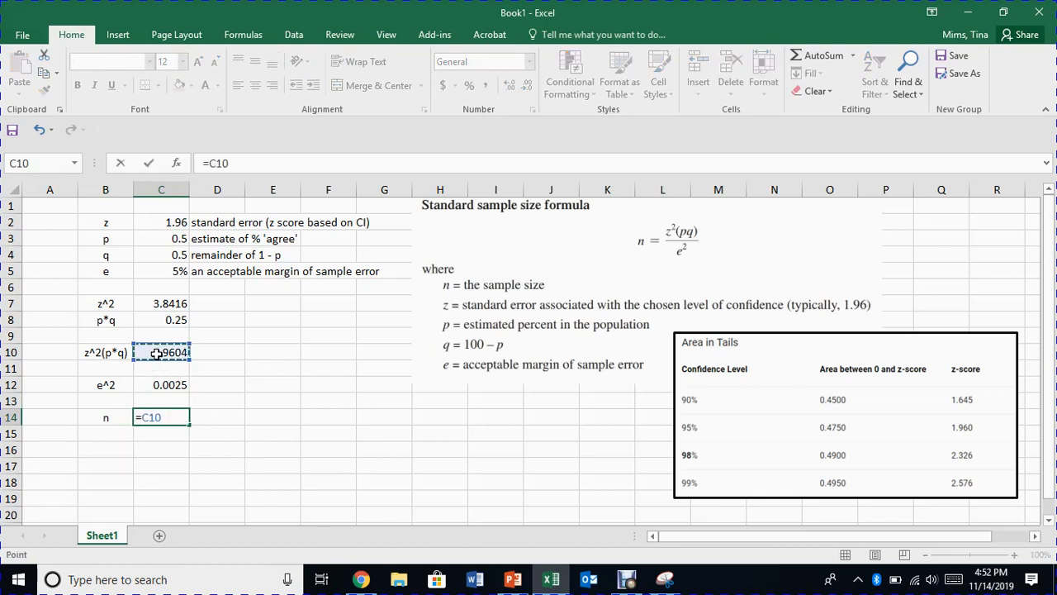
{"action": "type", "text": "/"}
{"action": "left_click", "coordinate": [154, 385]}
{"action": "key", "text": "Return"}
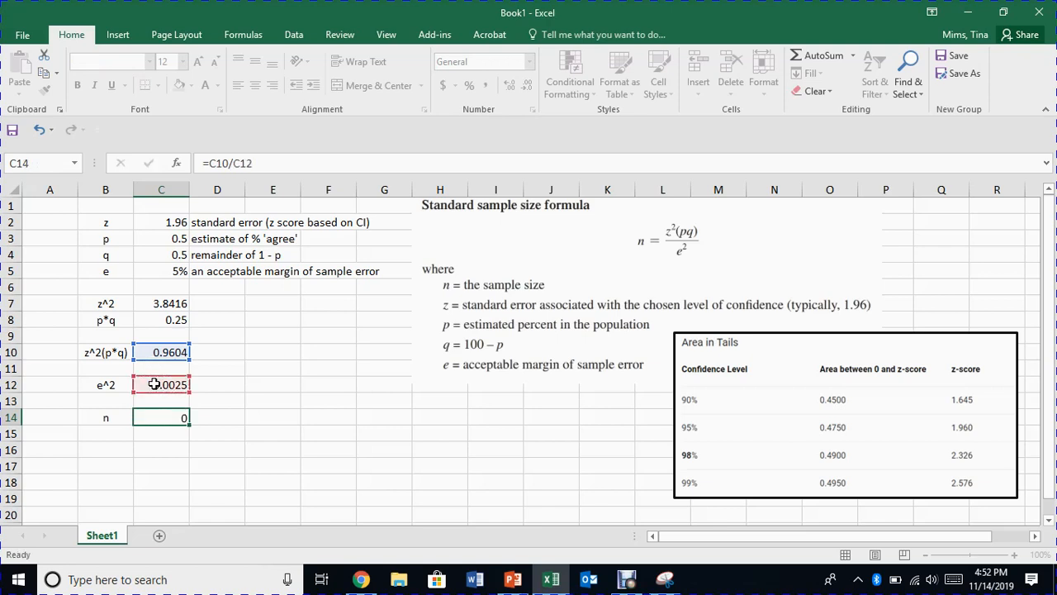
Wrap the sample size formula in C14 in ROUNDUP with two digits, as =ROUNDUP(C10/C12,2).
{"action": "left_click", "coordinate": [170, 418]}
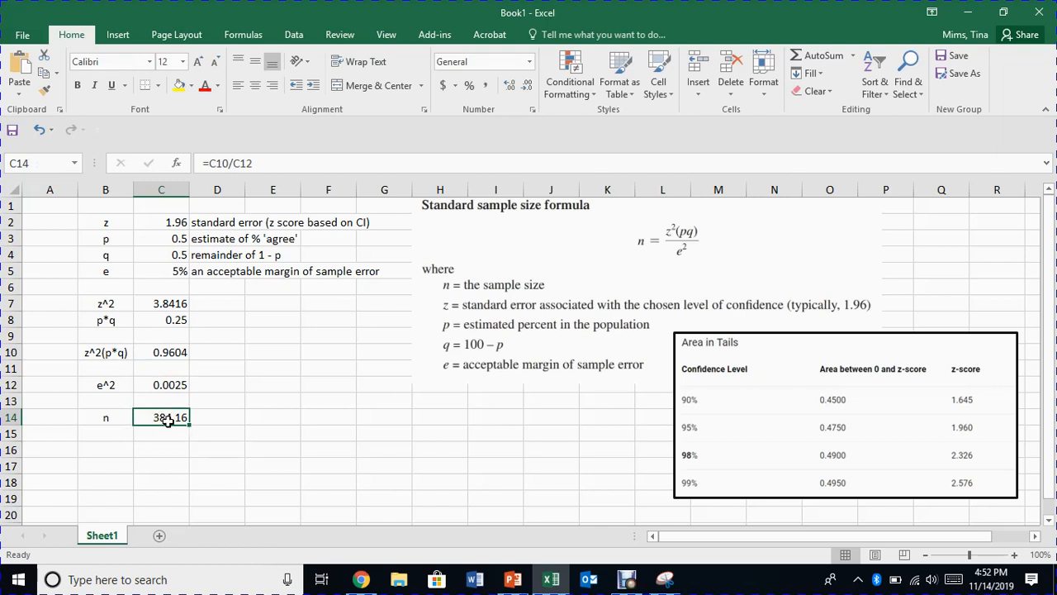
{"action": "left_click", "coordinate": [210, 163]}
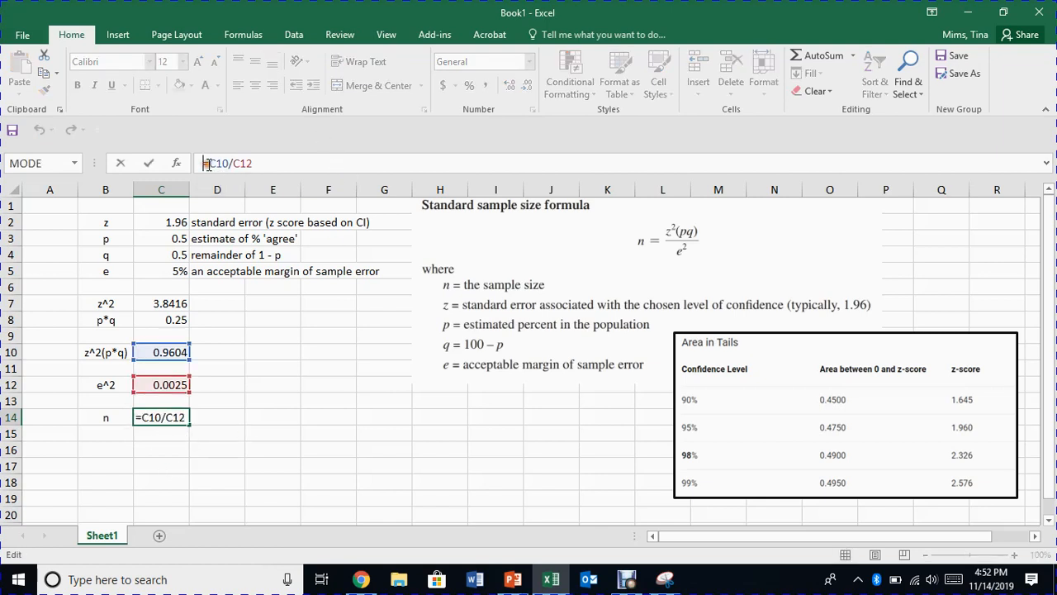
{"action": "type", "text": "ROUNDUP"}
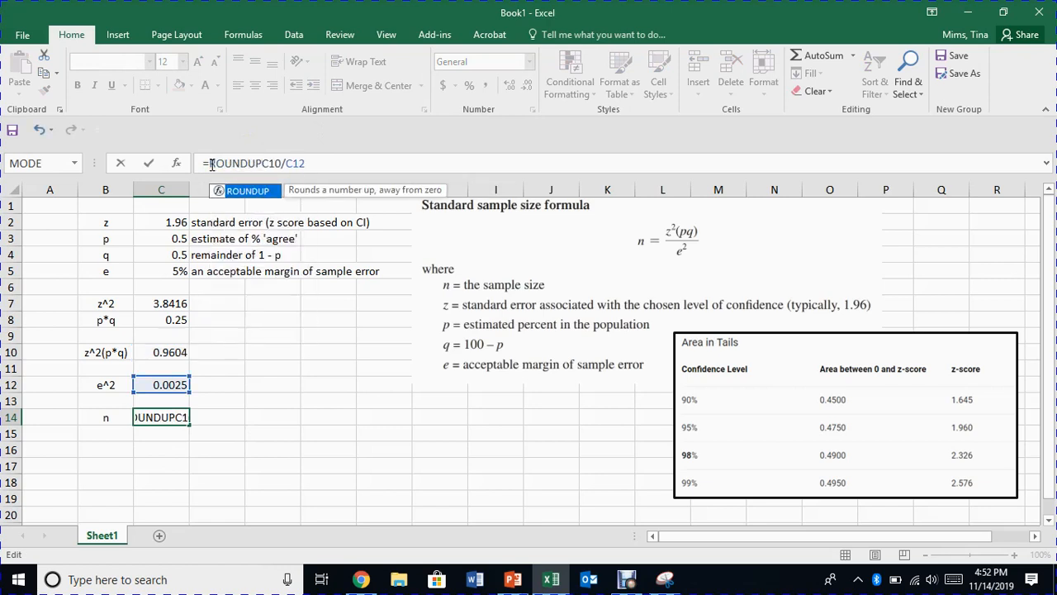
{"action": "type", "text": "(C10/C12"}
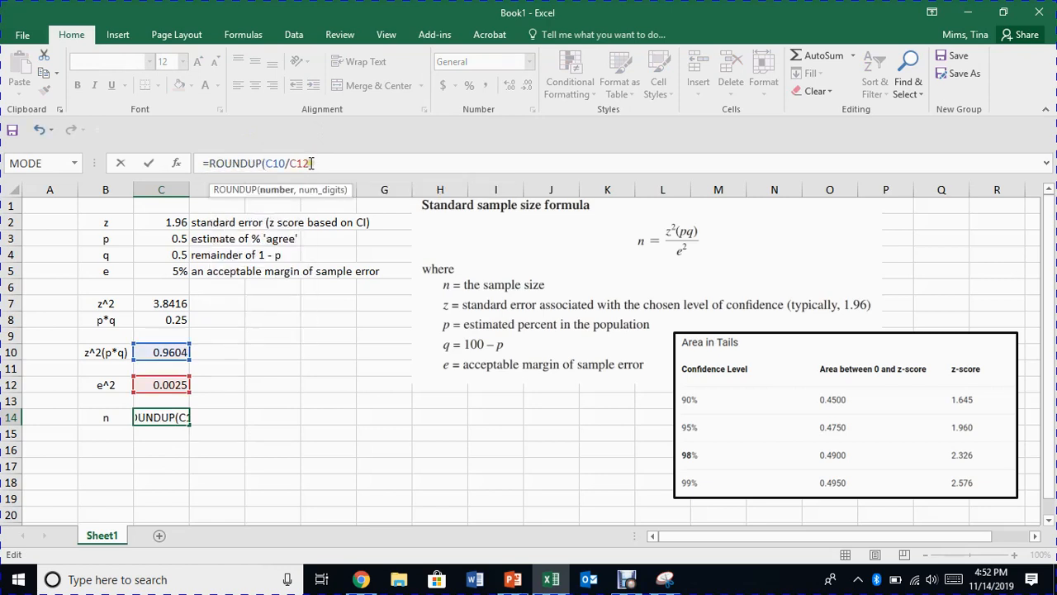
{"action": "type", "text": ",2"}
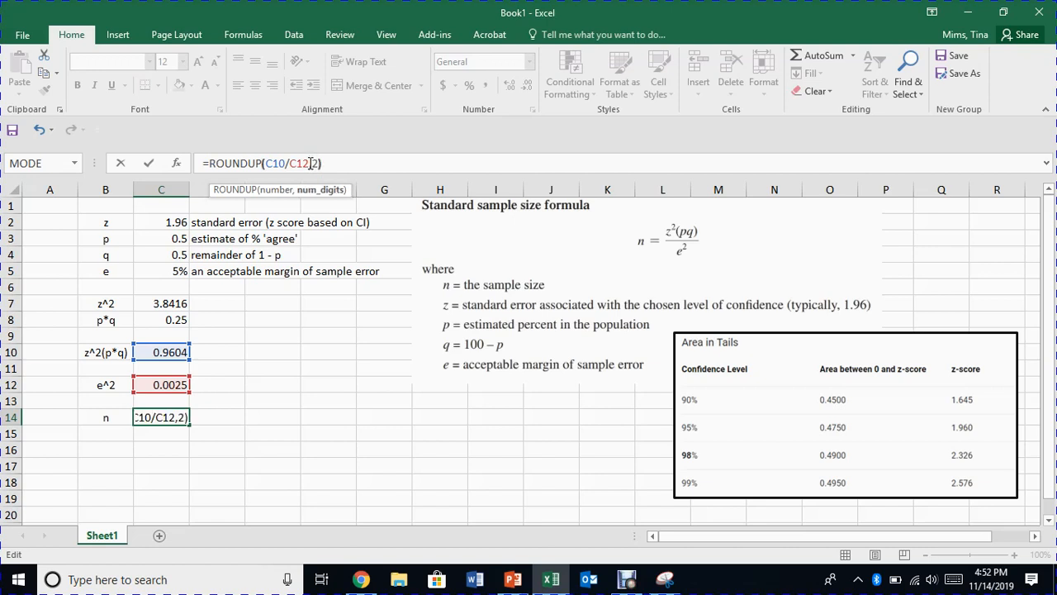
{"action": "key", "text": "Return"}
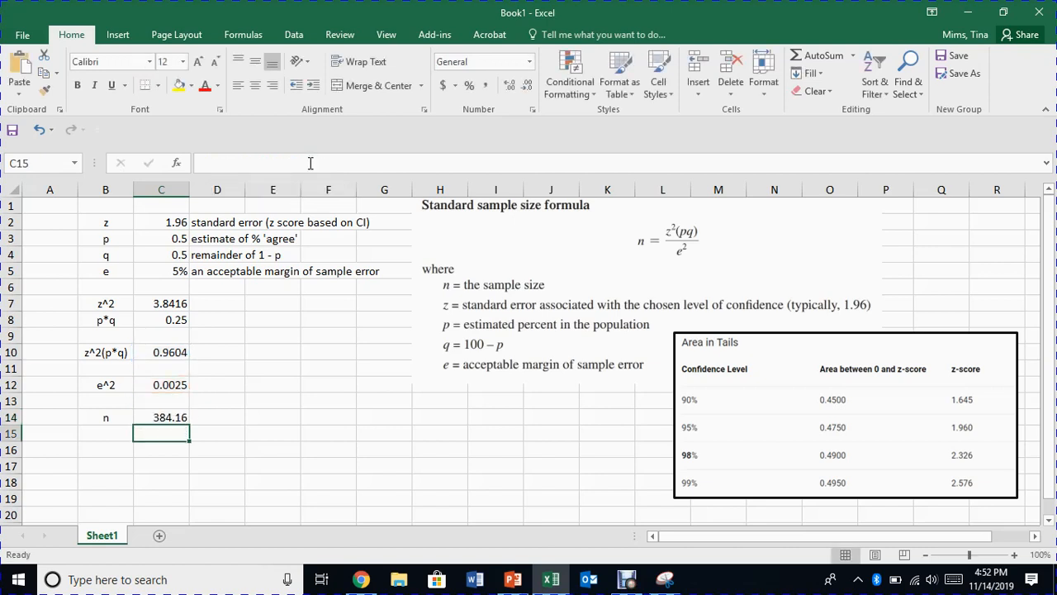
Enclose the division inside the C14 formula in its own parentheses, as =ROUNDUP((C10/C12),2).
{"action": "left_click", "coordinate": [160, 418]}
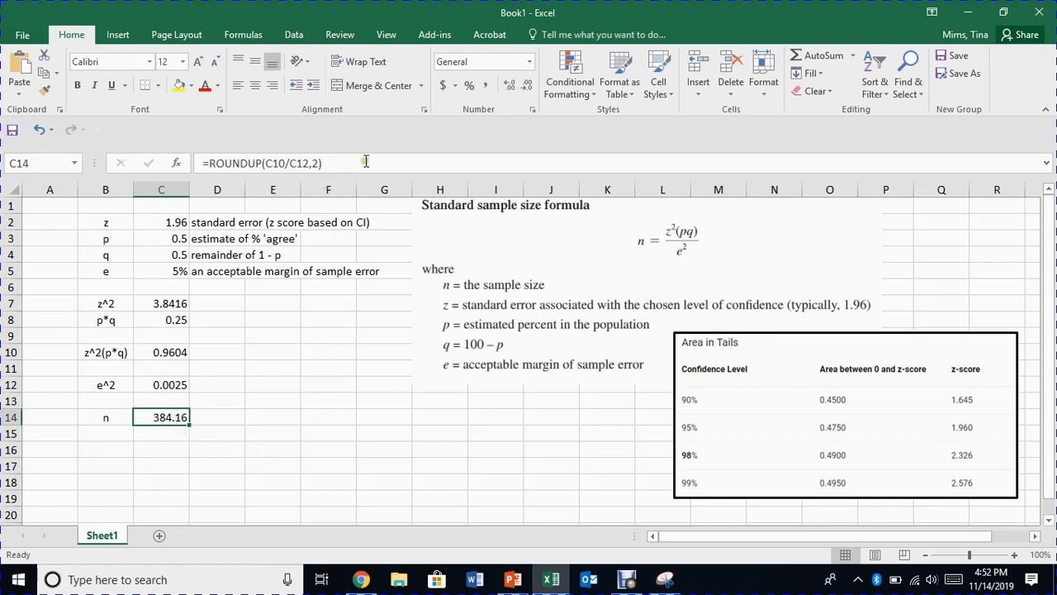
{"action": "left_click", "coordinate": [309, 163]}
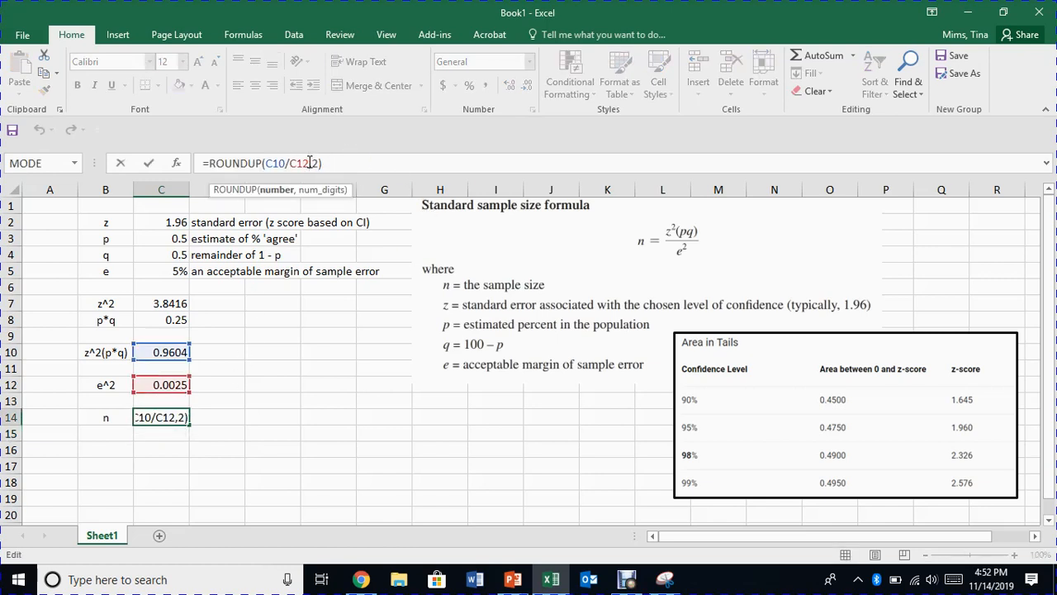
{"action": "left_click", "coordinate": [261, 163]}
{"action": "type", "text": "("}
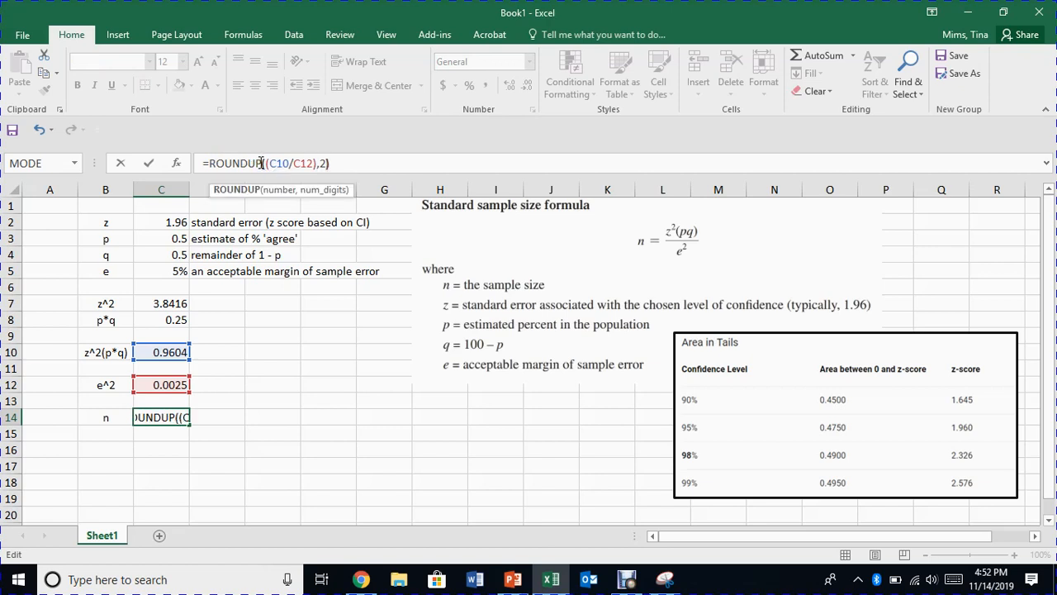
{"action": "key", "text": "Return"}
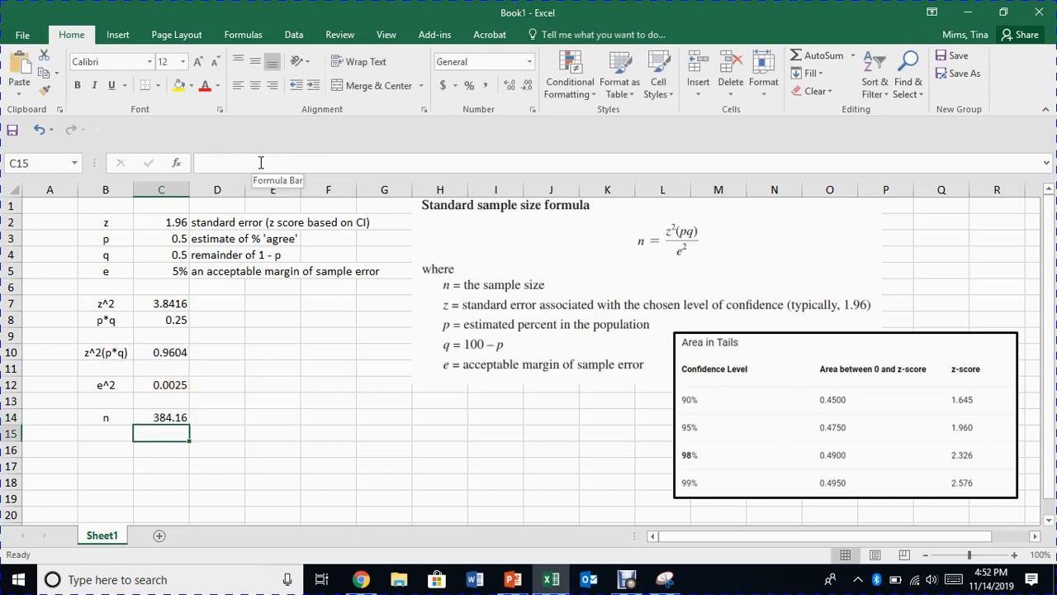
Change the number of digits in the C14 ROUNDUP formula to 0 to round up to a whole number.
{"action": "left_click", "coordinate": [163, 419]}
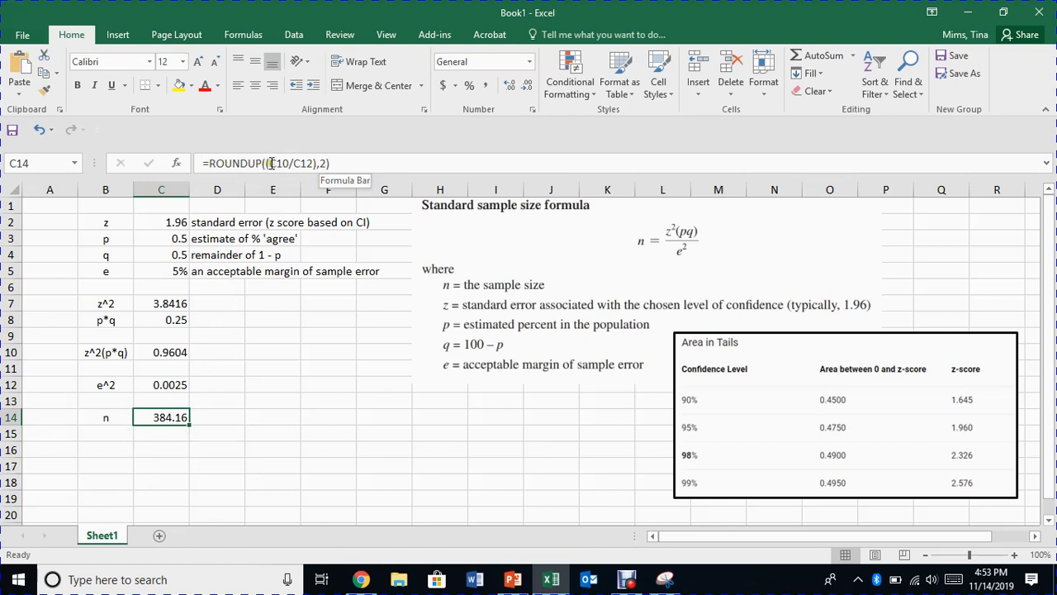
{"action": "left_click", "coordinate": [323, 164]}
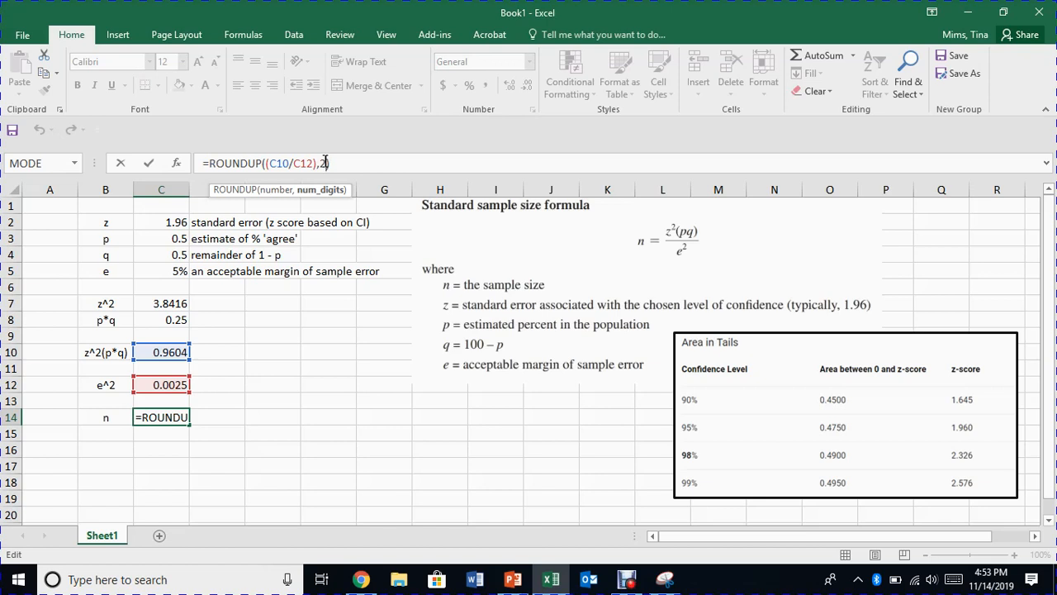
{"action": "type", "text": "0"}
{"action": "key", "text": "BackSpace"}
{"action": "key", "text": "BackSpace"}
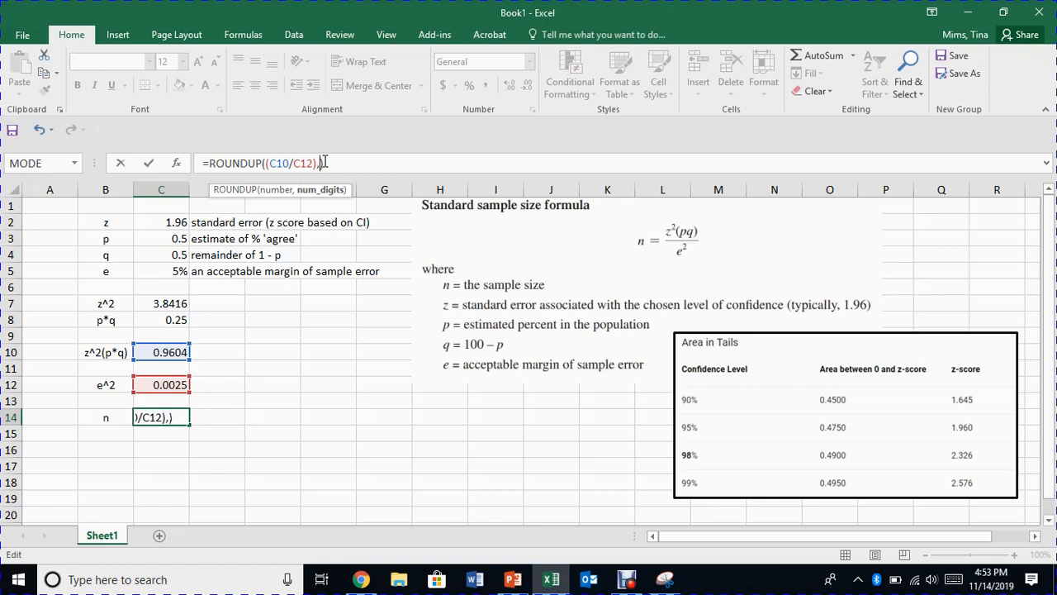
{"action": "type", "text": "0"}
{"action": "key", "text": "Return"}
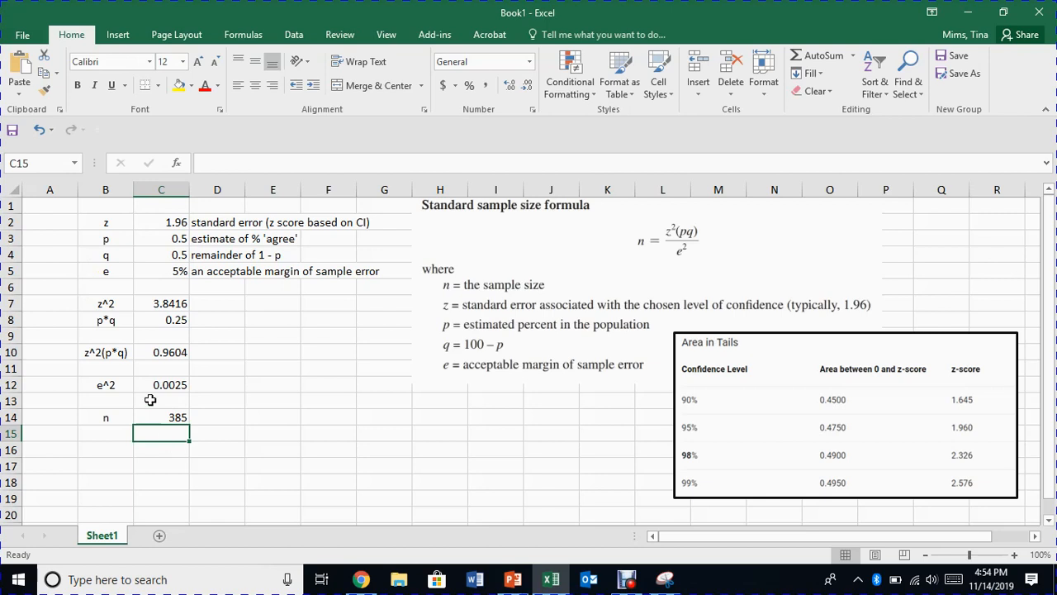
Set the estimated proportion p in cell C3 to .9 to recalculate the sample size.
{"action": "left_click", "coordinate": [165, 238]}
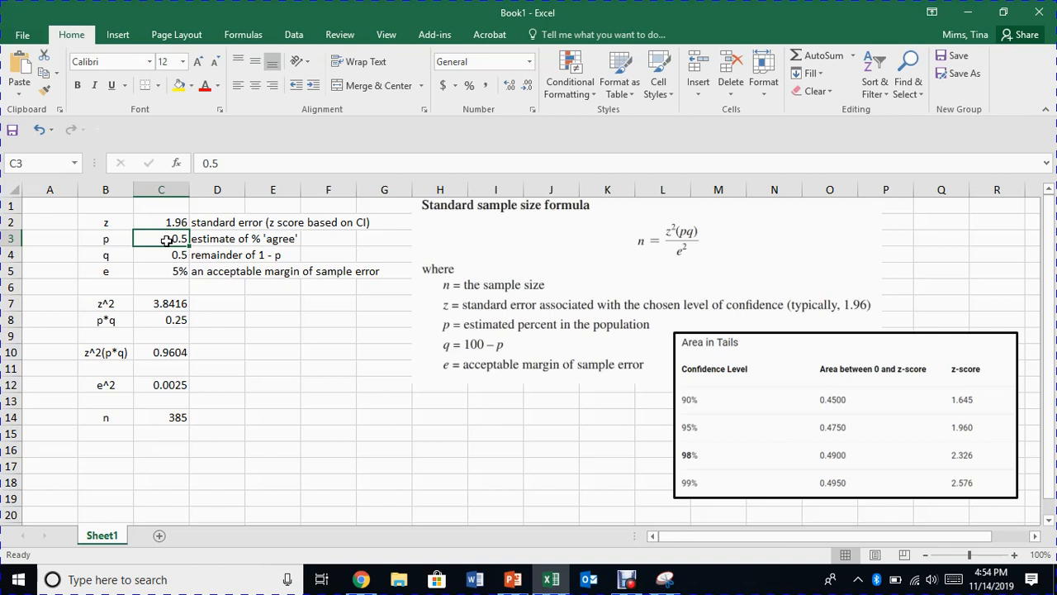
{"action": "type", "text": ".9"}
{"action": "key", "text": "Return"}
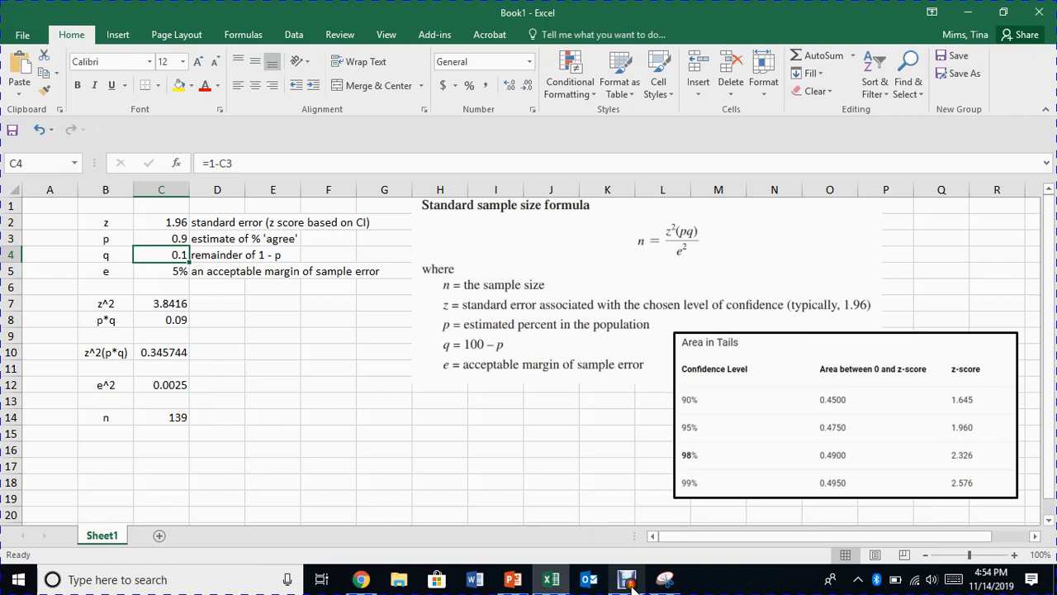
{"action": "mouse_move", "coordinate": [628, 586]}
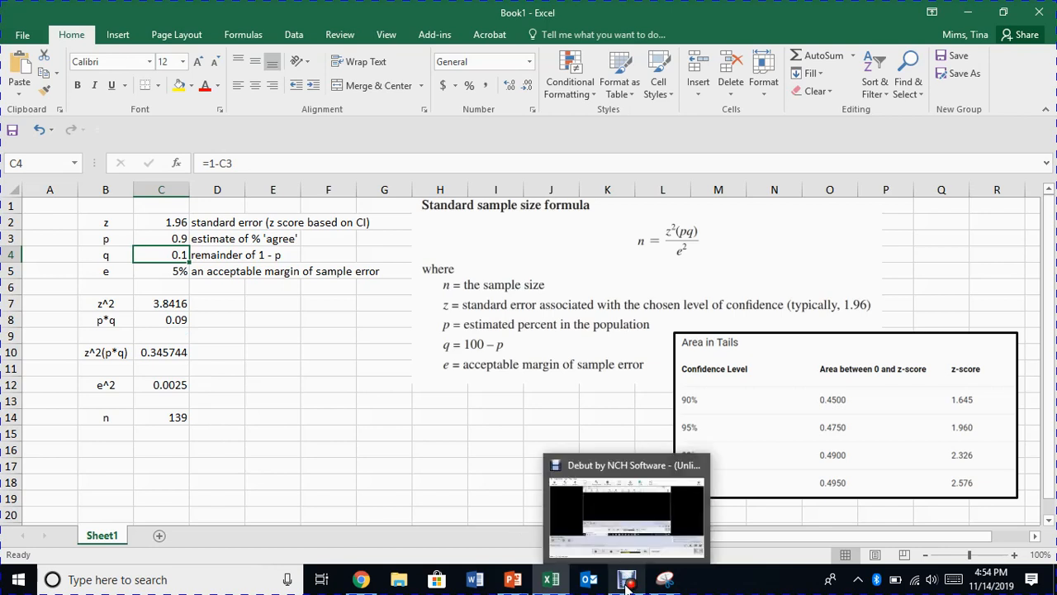